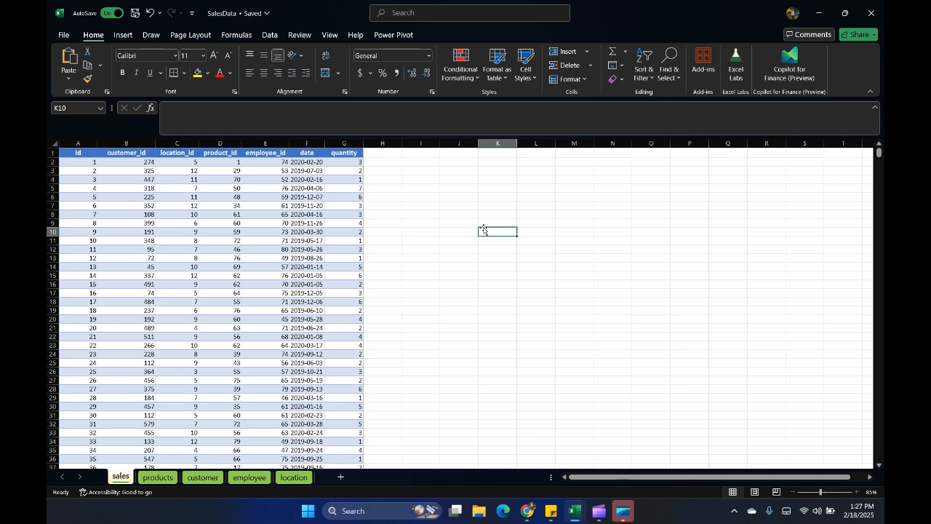
Step: Look over the data and id columns on the sales, products, customer, employee and location sheets
key("ctrl+Left")
key("ctrl+Left")
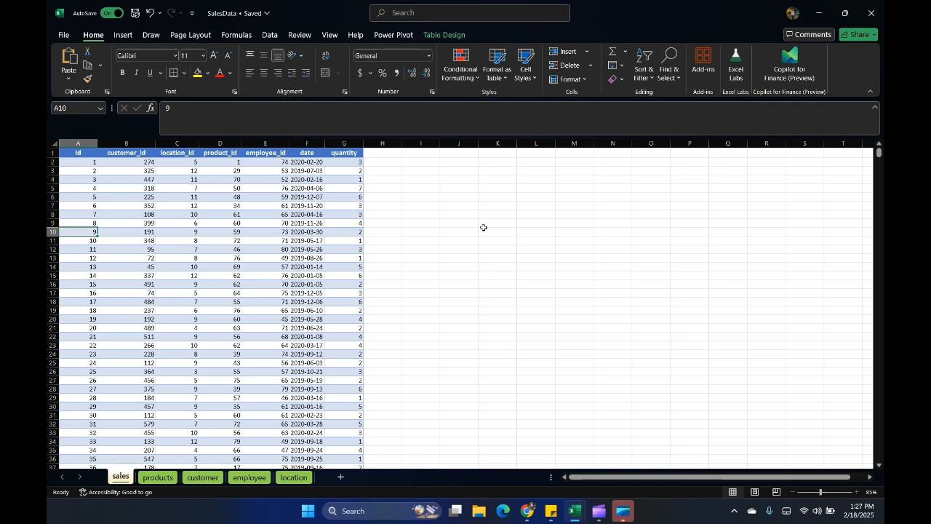
left_click(157, 477)
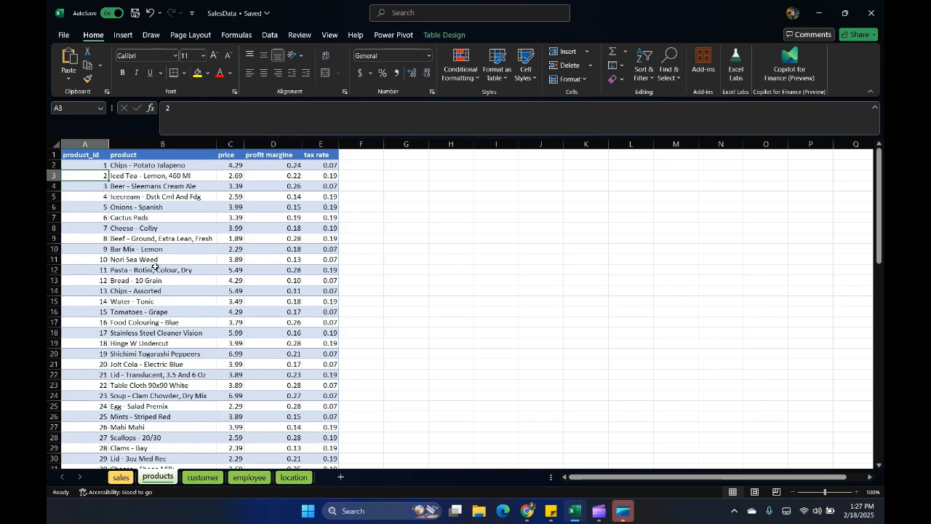
left_click(145, 249)
key("Up")
key("Up")
key("Up")
key("Up")
key("Up")
key("Up")
key("Up")
key("Up")
key("Up")
key("Left")
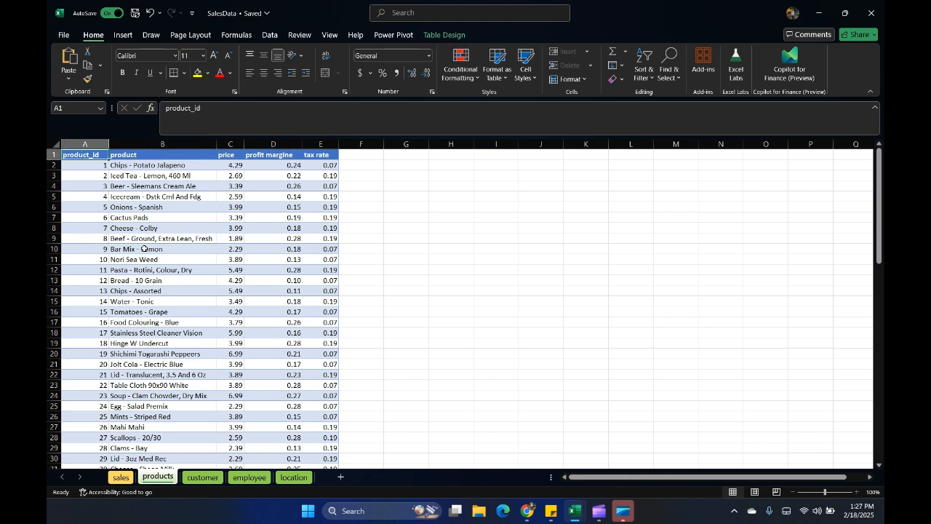
key("Down")
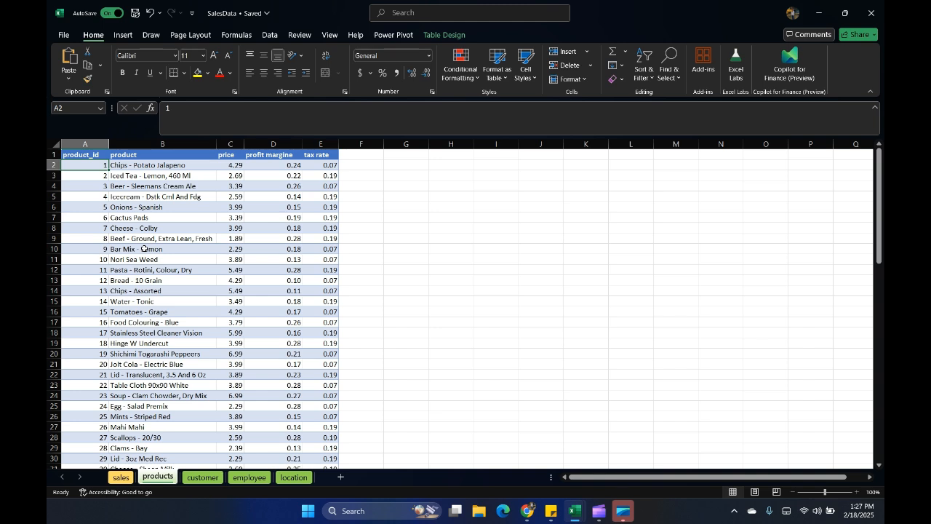
left_click(149, 178)
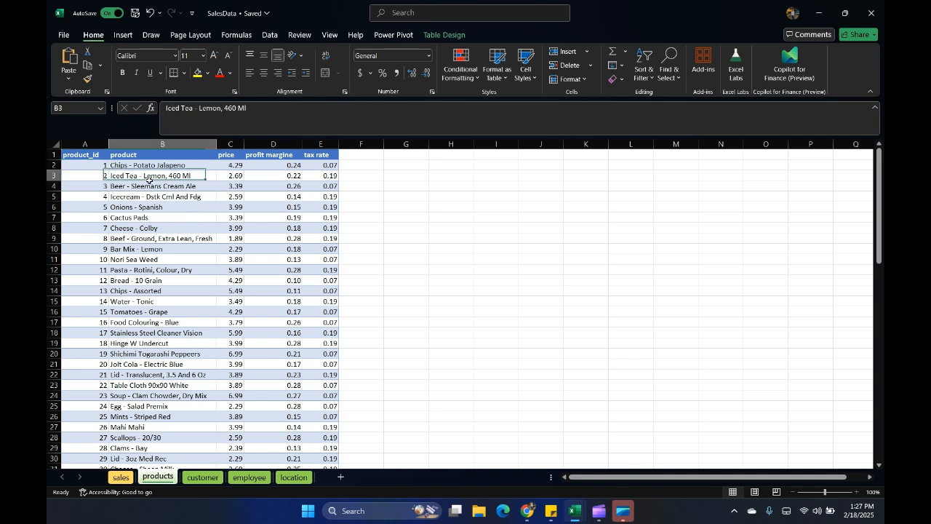
left_click(193, 479)
left_click(248, 478)
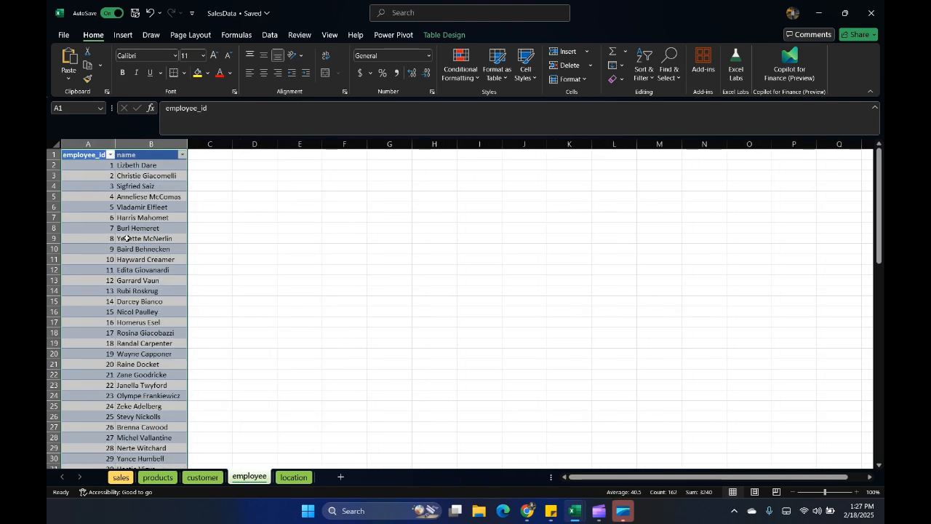
left_click(127, 239)
left_click(294, 477)
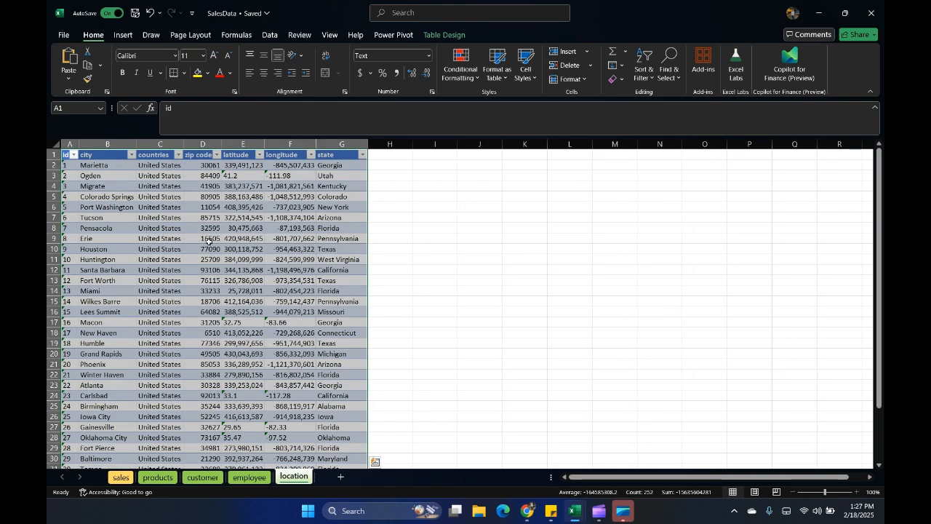
Step: Remove the filter buttons from the header row of the location table
left_click(173, 215)
key("ctrl+Up")
key("ctrl+shift+l")
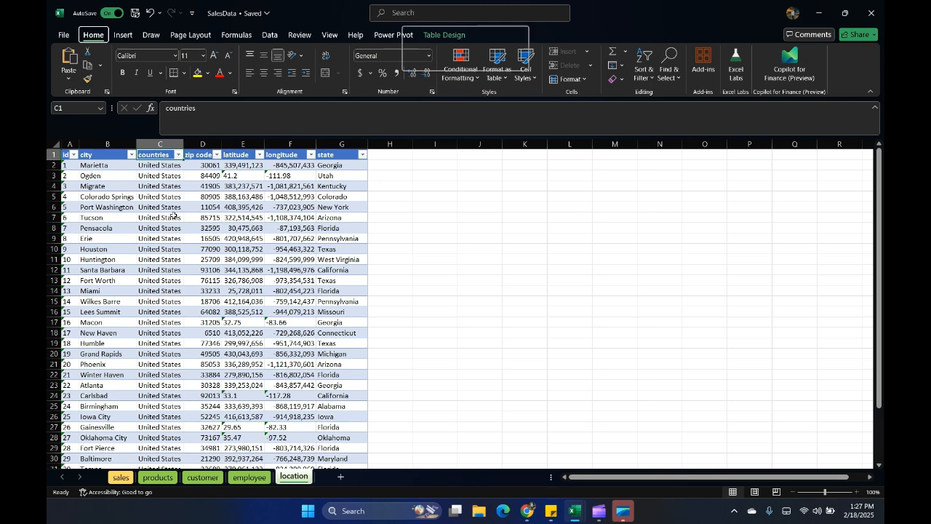
Step: Add the table on the sales sheet to the Power Pivot data model
left_click(121, 478)
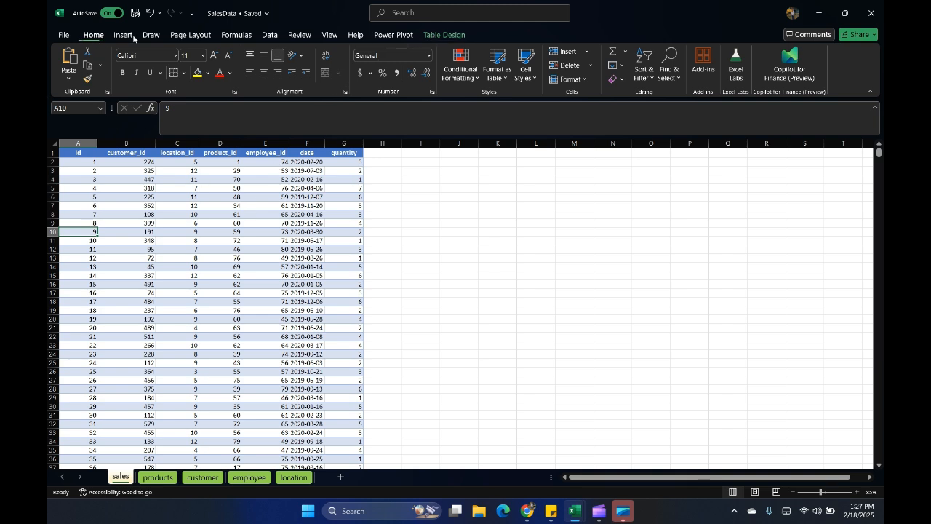
left_click(385, 35)
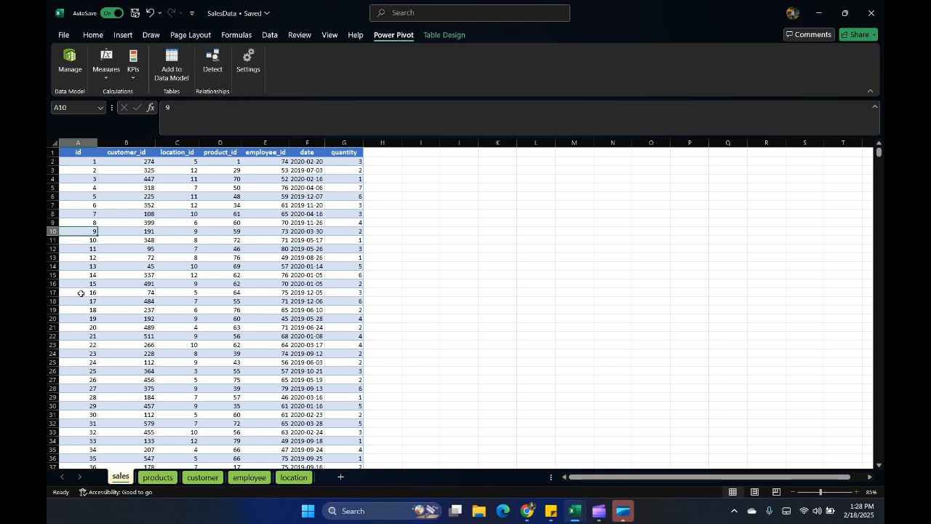
left_click(173, 60)
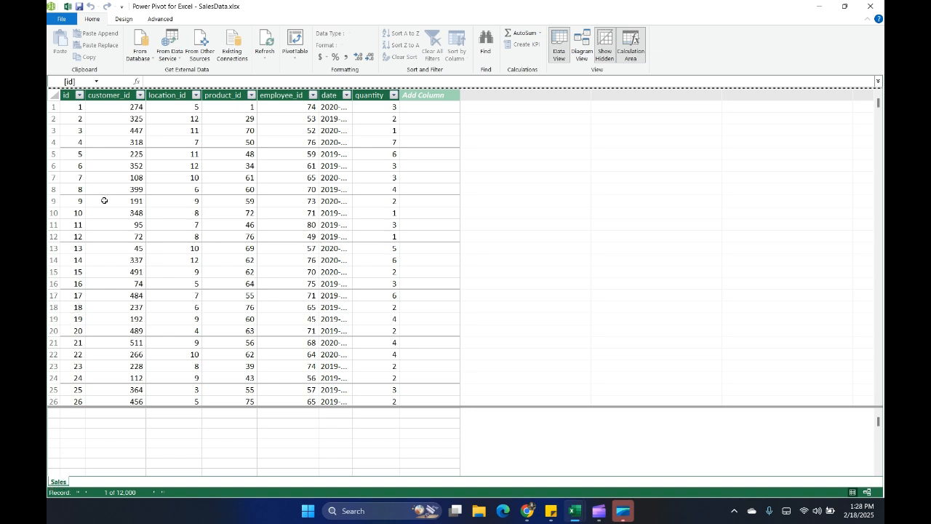
Step: Return to the workbook and add the products table to the data model
key("alt+Tab")
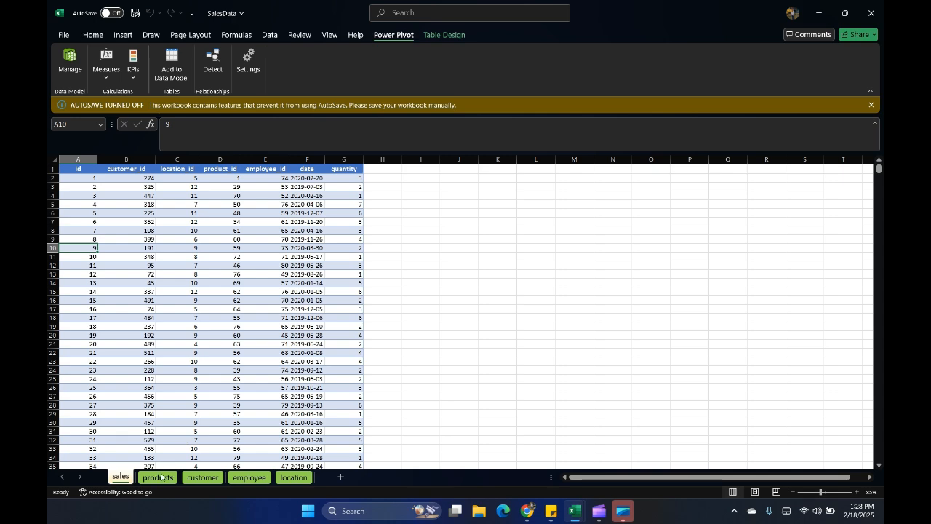
left_click(161, 477)
left_click(188, 66)
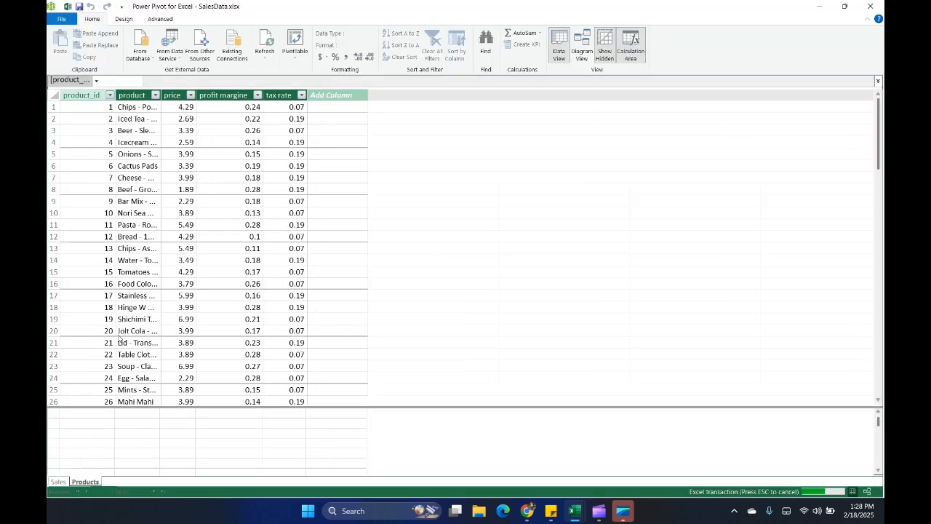
Step: Return to the workbook and add the customer table to the data model
key("alt+Tab")
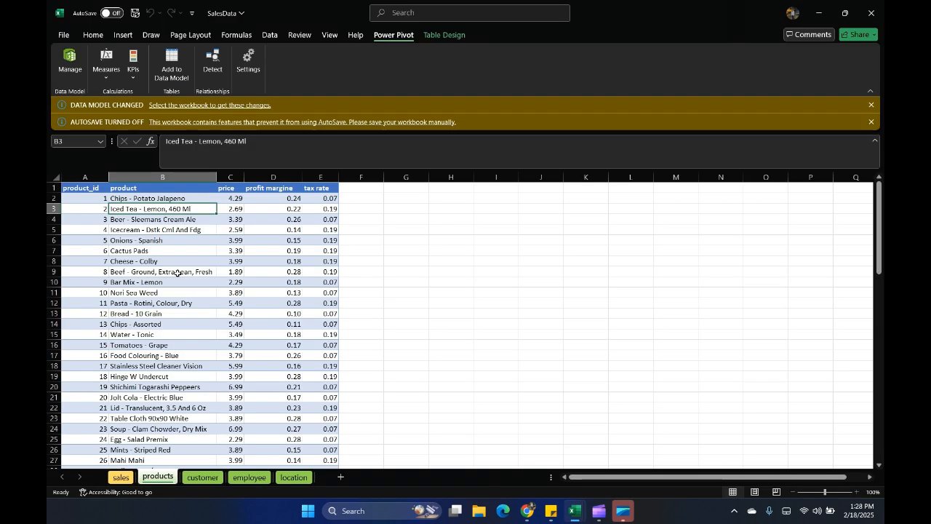
left_click(196, 479)
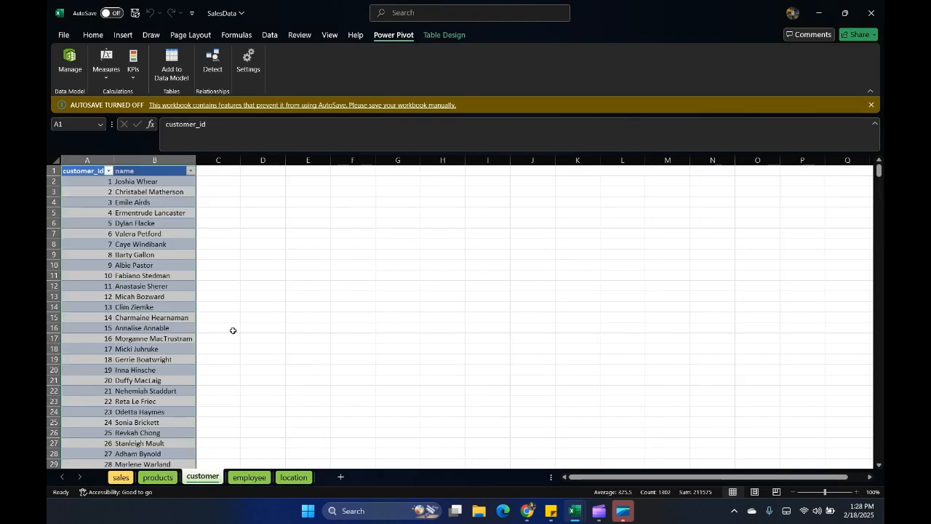
left_click(188, 224)
left_click(172, 64)
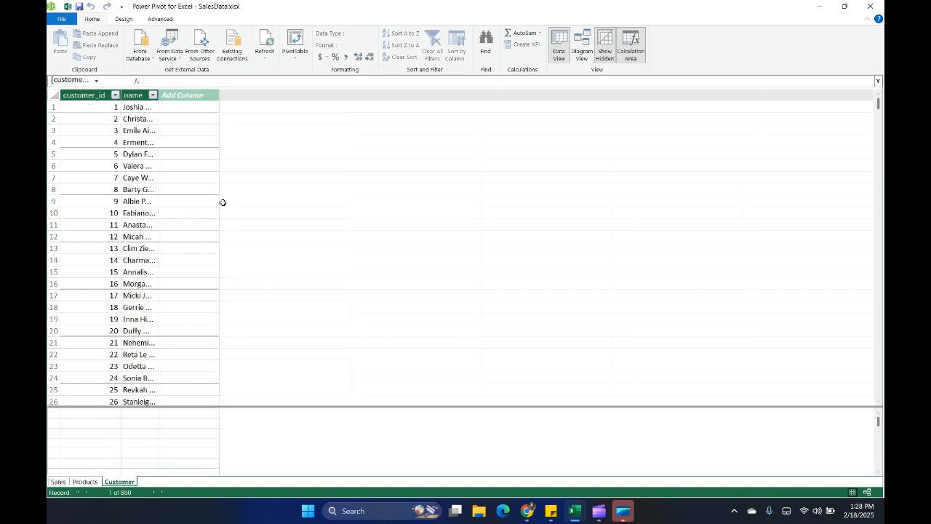
Step: Return to the workbook and add the employee table to the data model
key("alt+Tab")
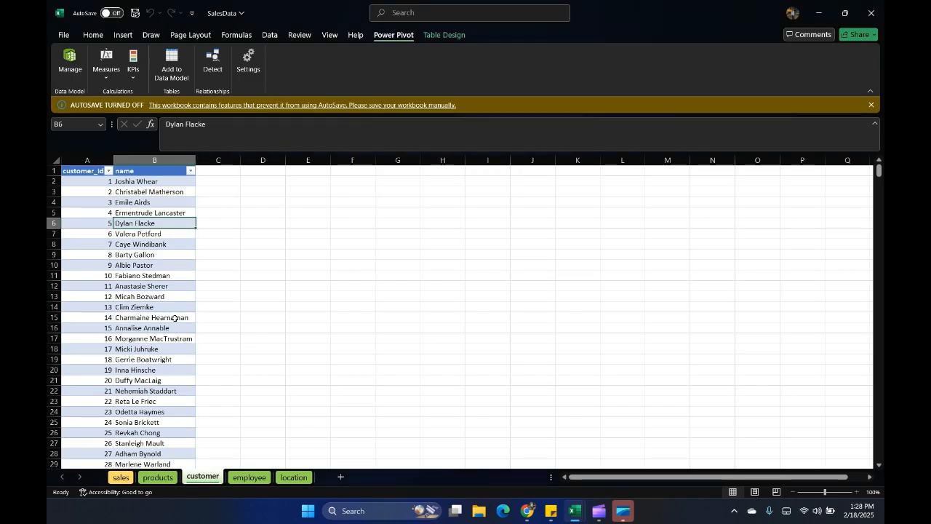
left_click(248, 477)
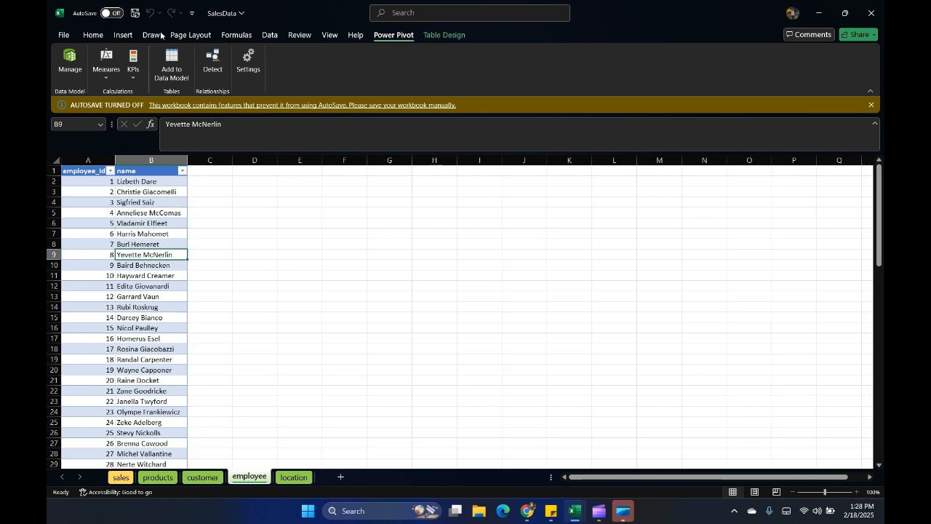
left_click(174, 66)
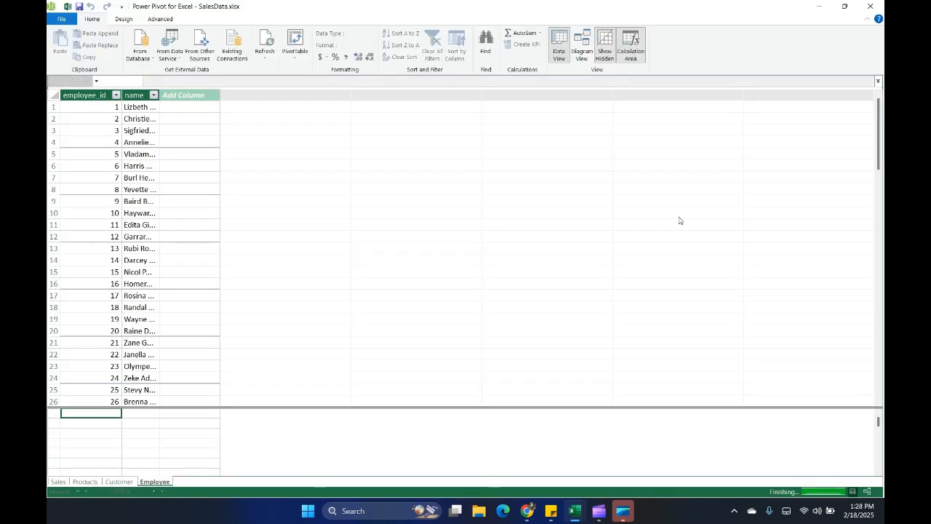
Step: Return to the workbook and add the location table to the data model
key("alt+Tab")
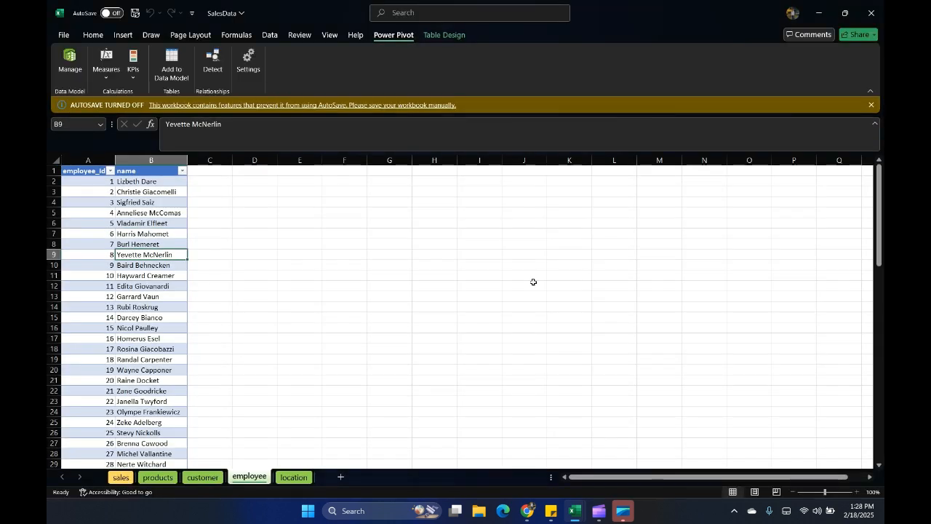
left_click(297, 478)
left_click(160, 223)
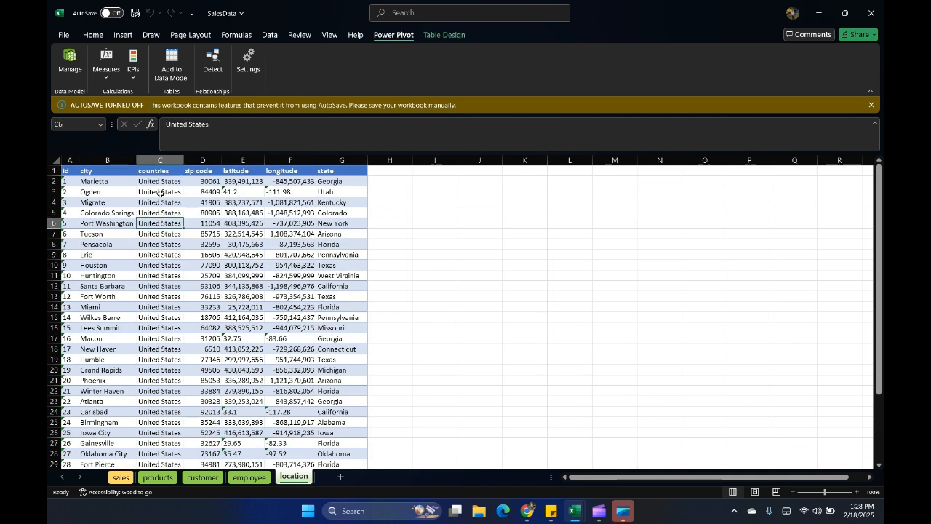
left_click(173, 61)
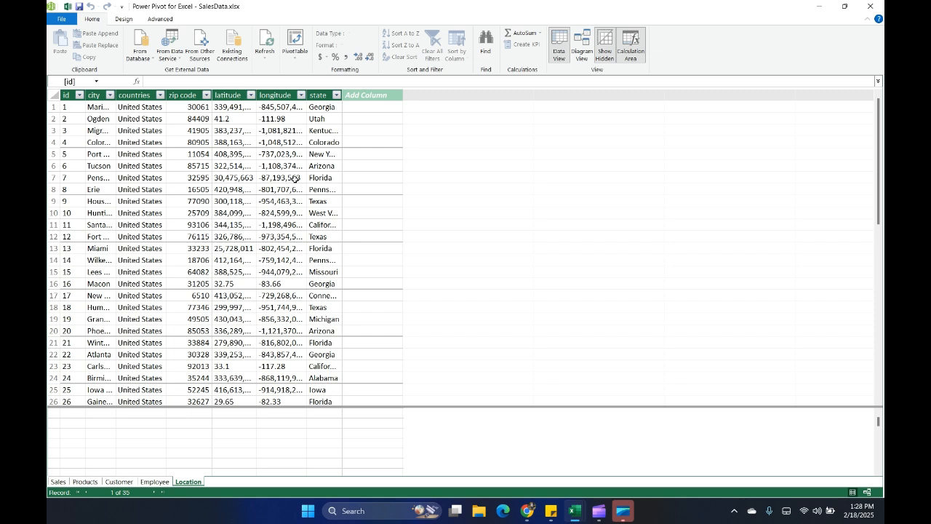
Step: Widen the city column of the Location table and review all five tables loaded in the data model
left_click_drag(116, 90, 134, 93)
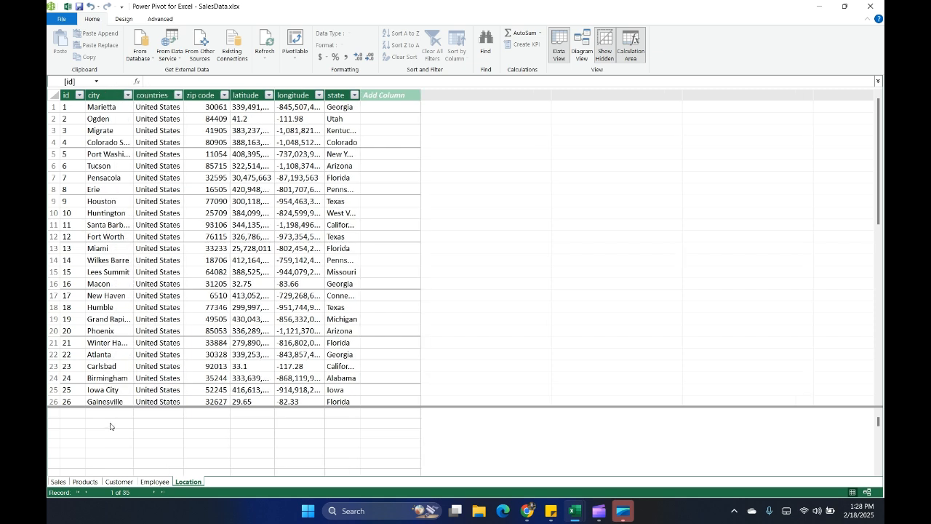
left_click(58, 482)
left_click(85, 482)
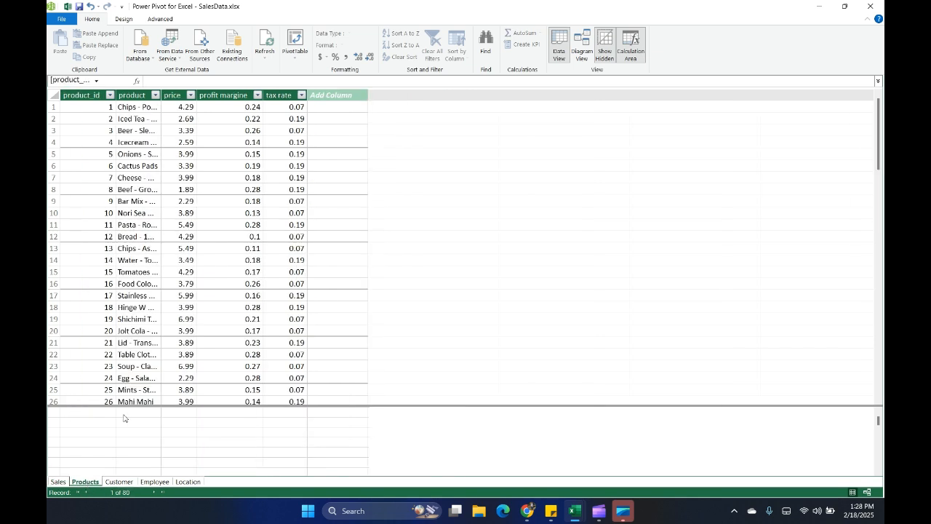
left_click(121, 482)
left_click(154, 482)
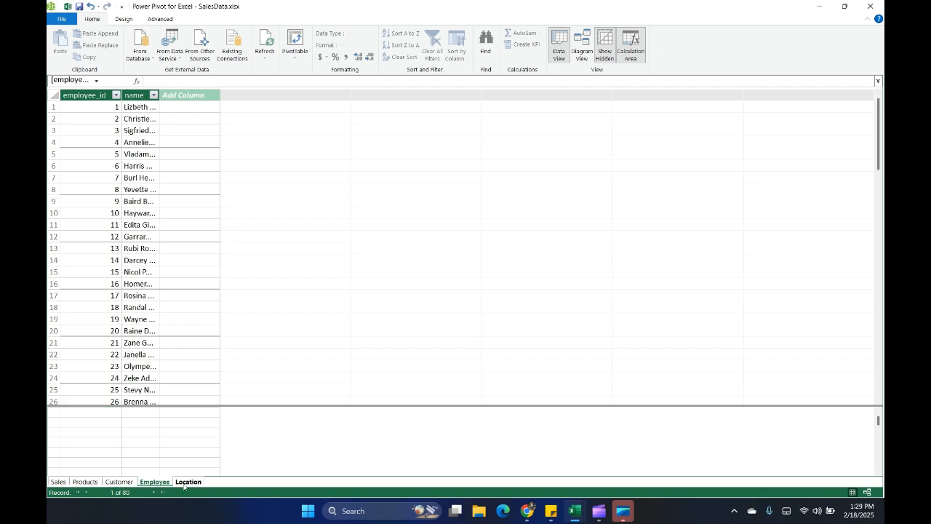
left_click(187, 482)
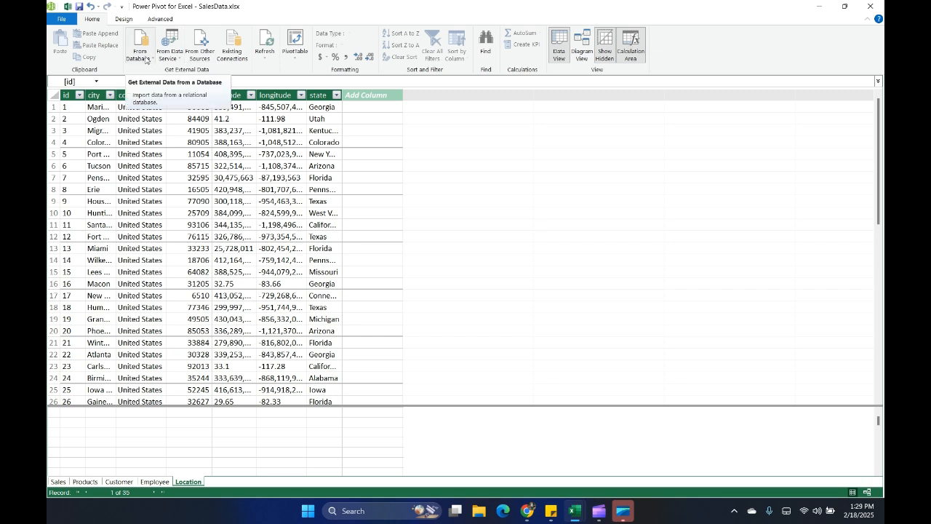
left_click(145, 58)
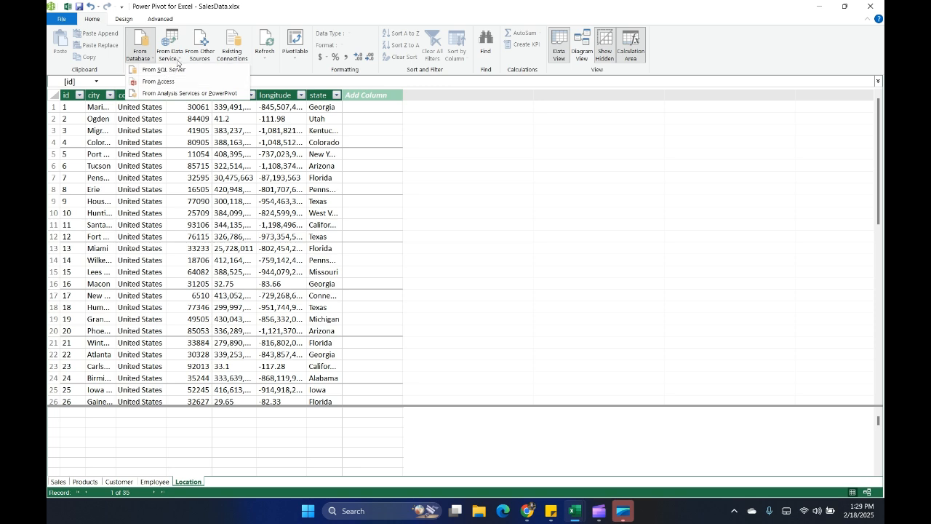
left_click(174, 59)
left_click(174, 58)
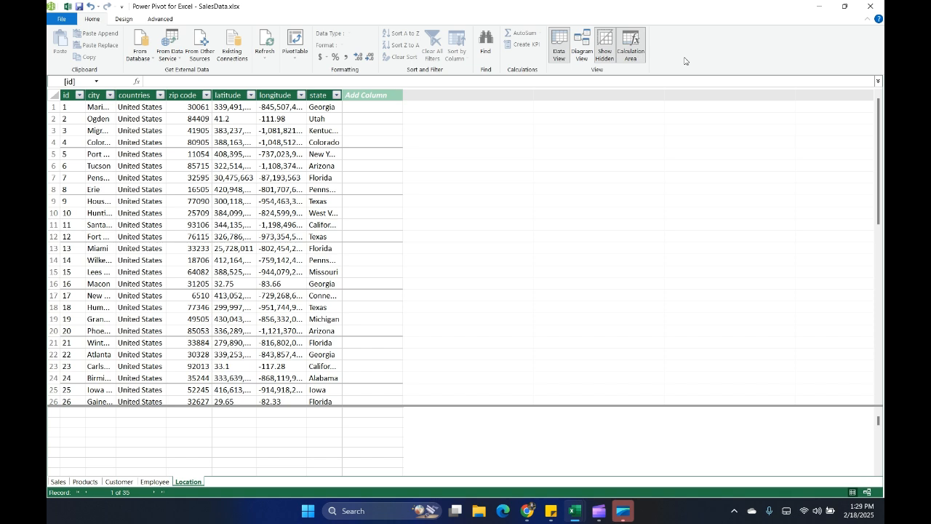
Step: In diagram view, arrange Products and Customer to the left of Sales, Employee and Location to its right, and make the Sales box taller
left_click(583, 43)
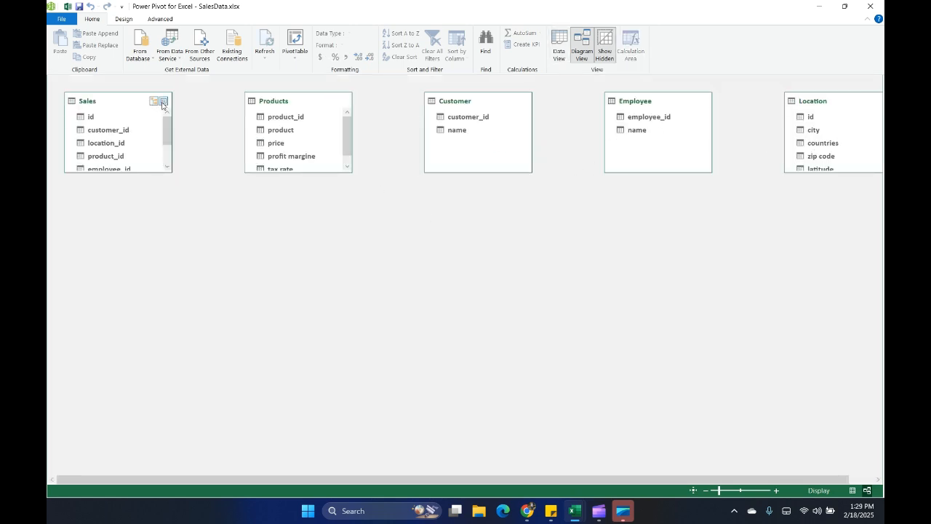
left_click_drag(119, 102, 405, 202)
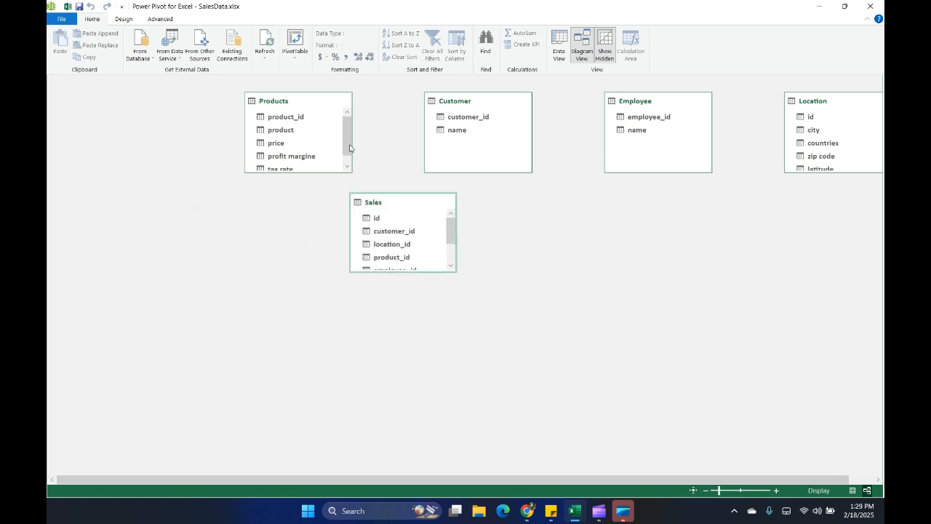
left_click_drag(293, 95, 216, 107)
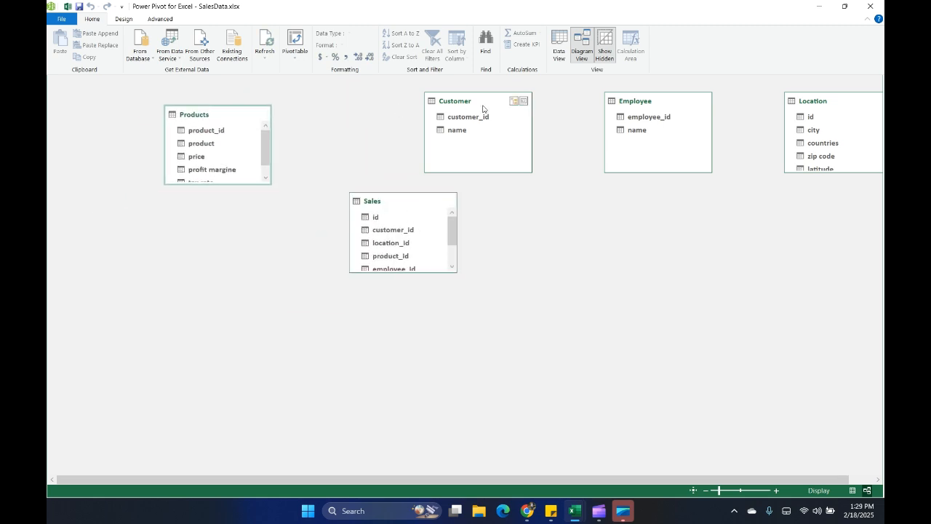
left_click_drag(496, 104, 234, 277)
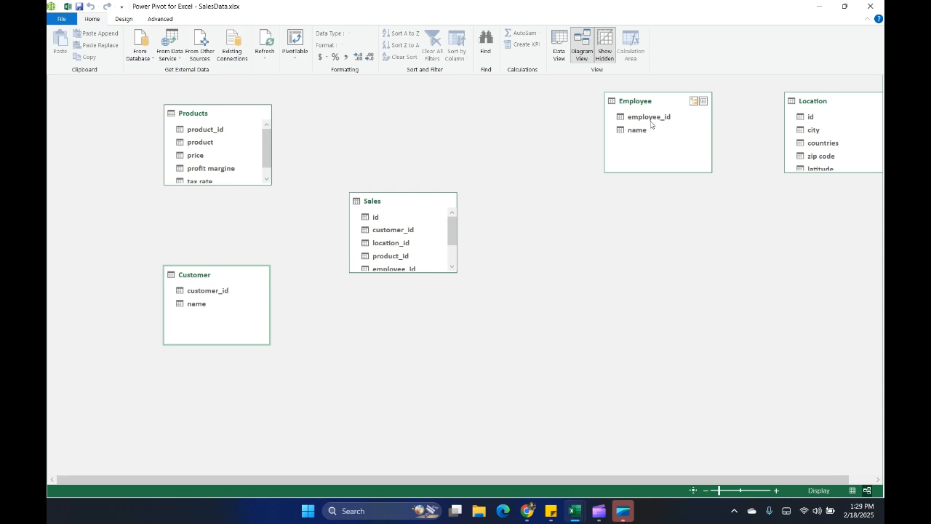
left_click_drag(677, 95, 572, 97)
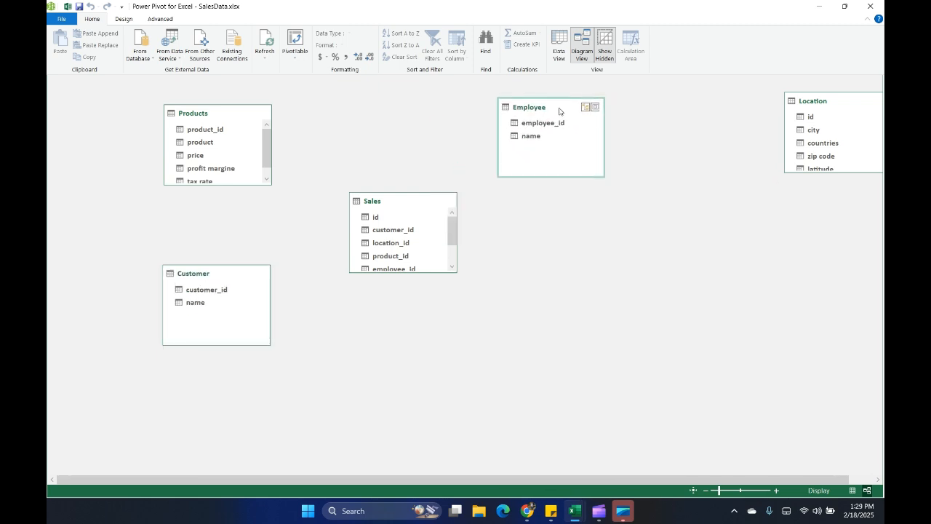
left_click_drag(852, 104, 571, 292)
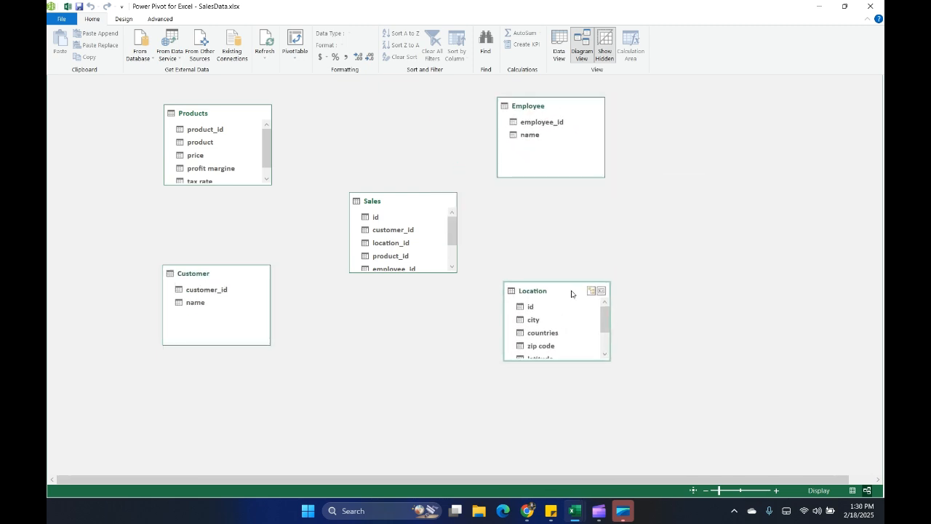
left_click_drag(399, 272, 397, 295)
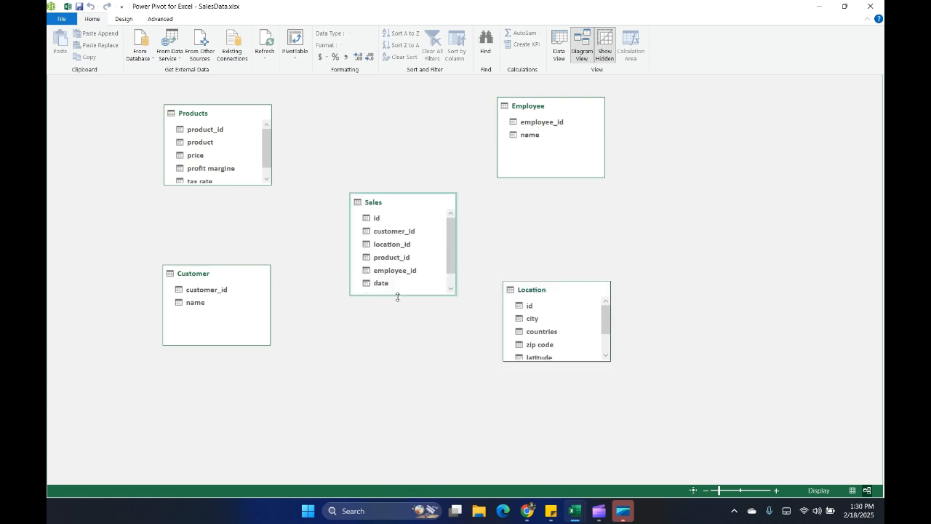
Step: Return to the workbook and review the columns of the products, customer, employee and location sheets, especially their id columns
left_click(394, 245)
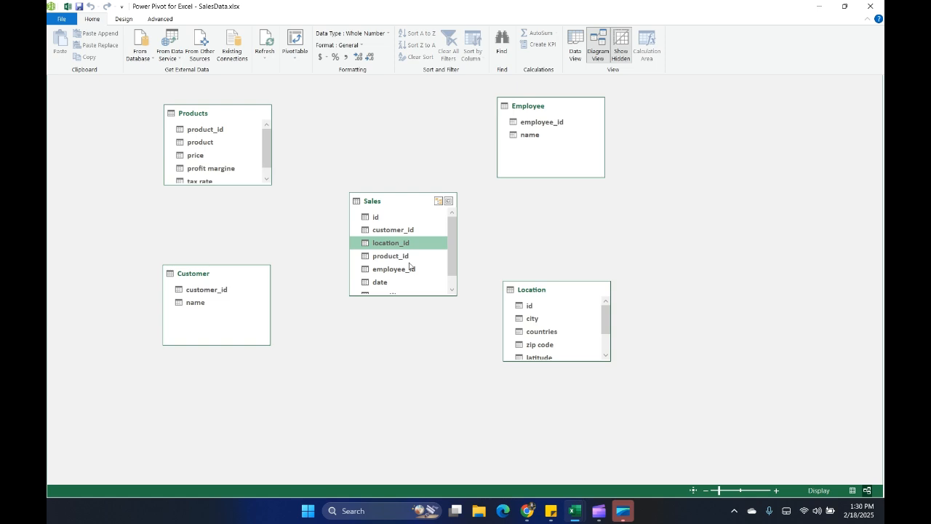
mouse_move(575, 511)
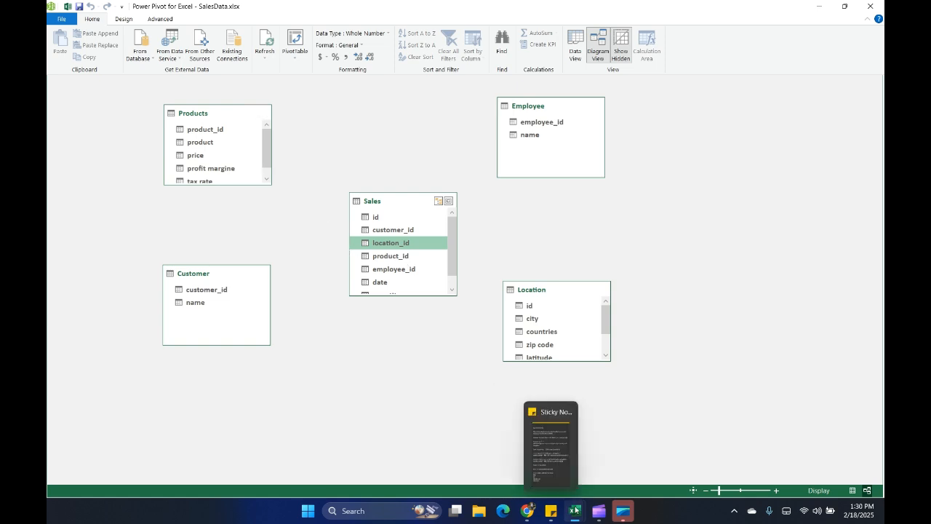
left_click(579, 473)
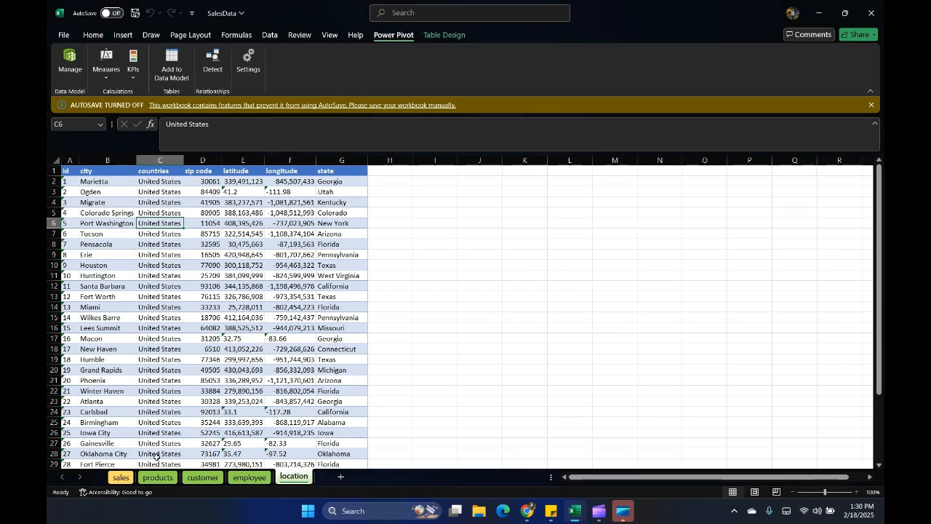
left_click(171, 475)
left_click(101, 224)
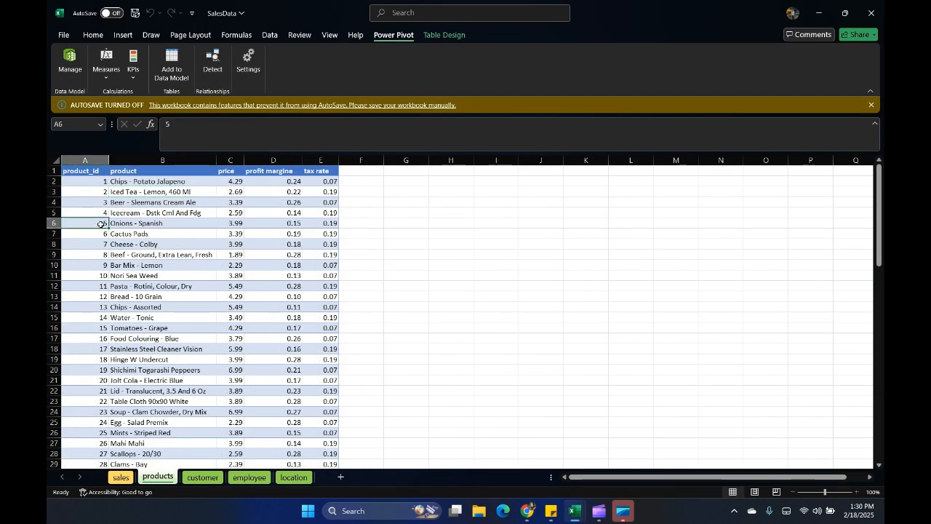
left_click(203, 477)
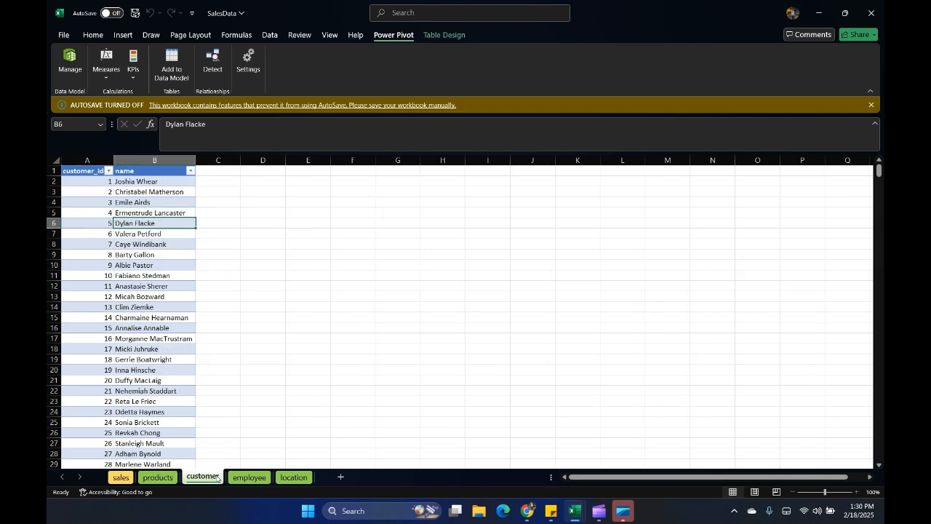
left_click(250, 477)
left_click(291, 479)
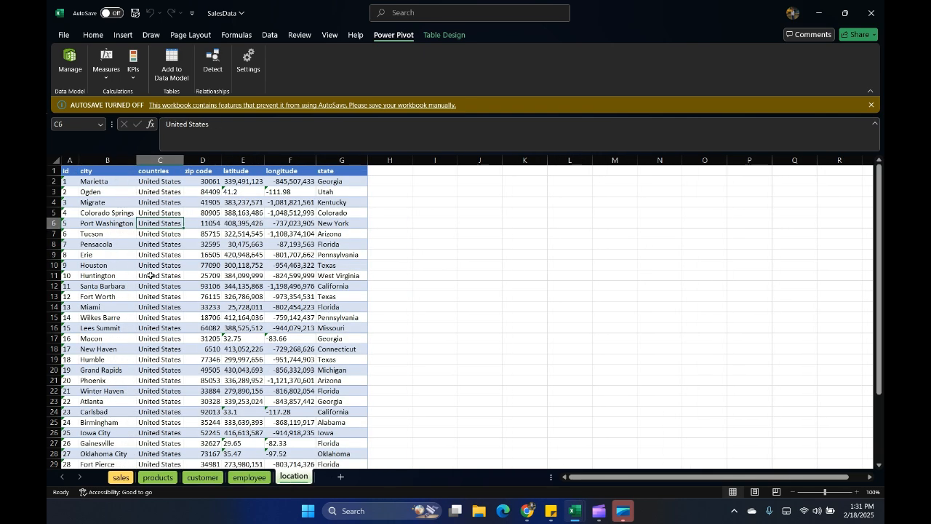
left_click(117, 244)
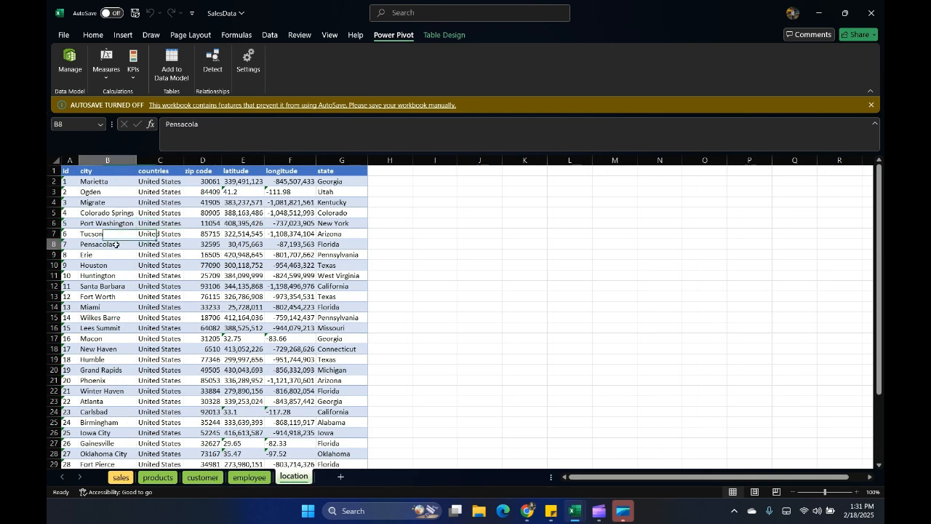
left_click(118, 182)
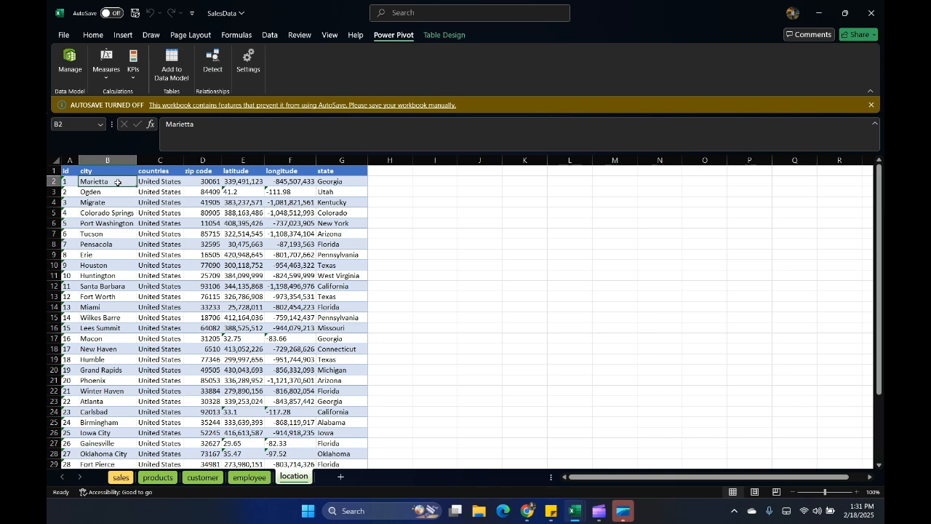
Step: Back in the Power Pivot diagram, make the Products box tall enough for all fields and relate Sales product_id to Products product_id
key("alt")
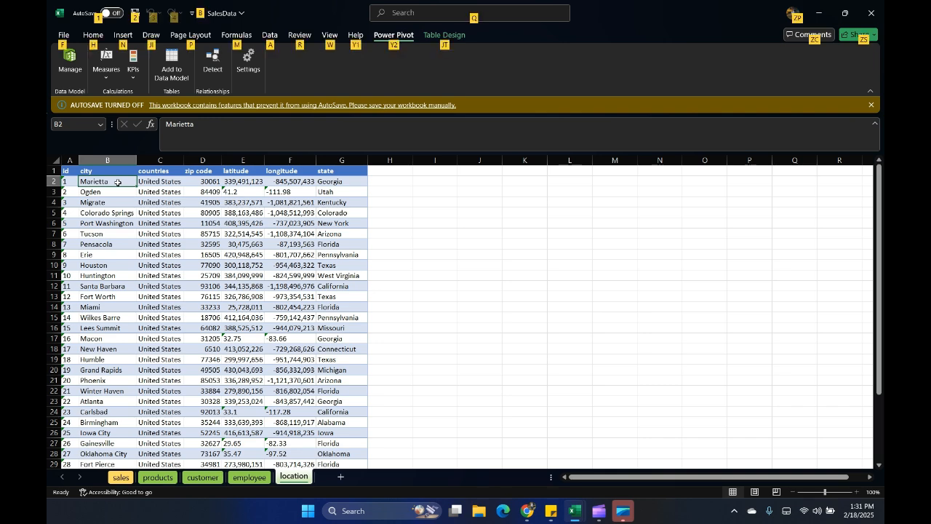
key("alt+Tab")
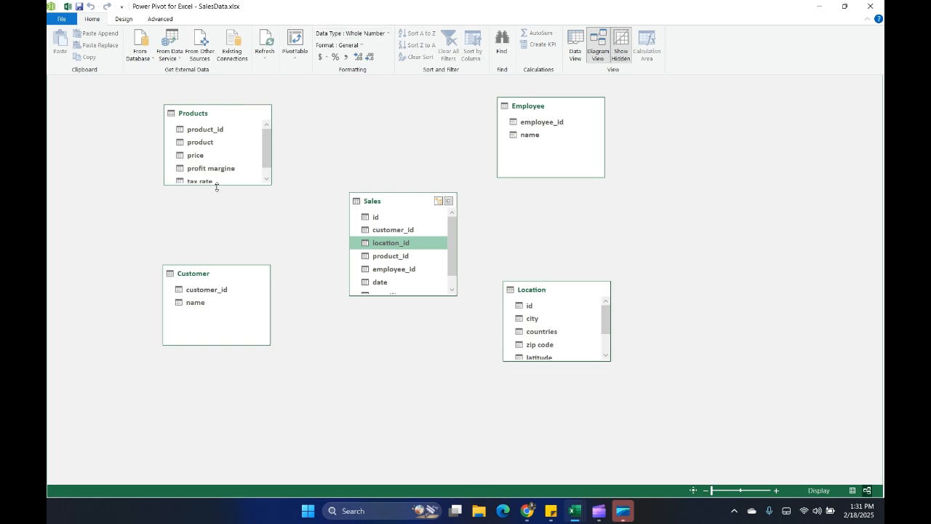
left_click_drag(216, 187, 217, 201)
left_click(200, 134)
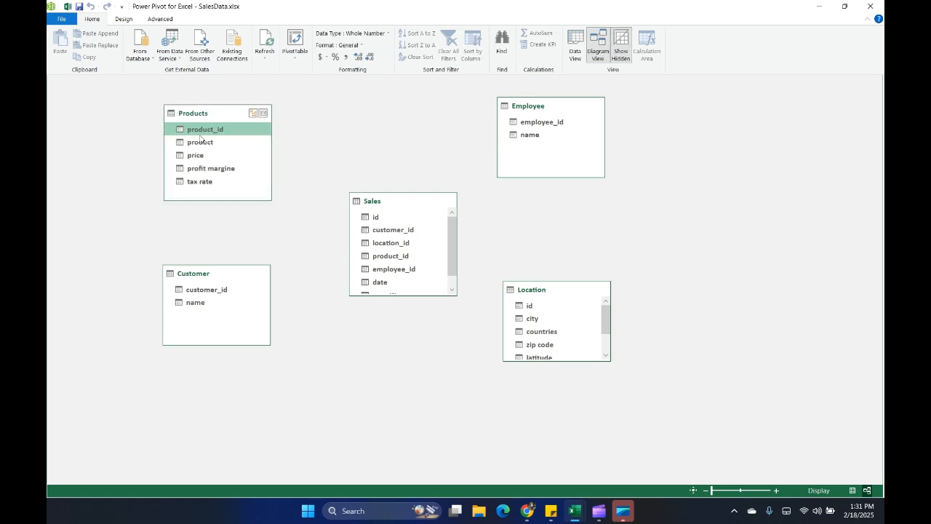
left_click(388, 258)
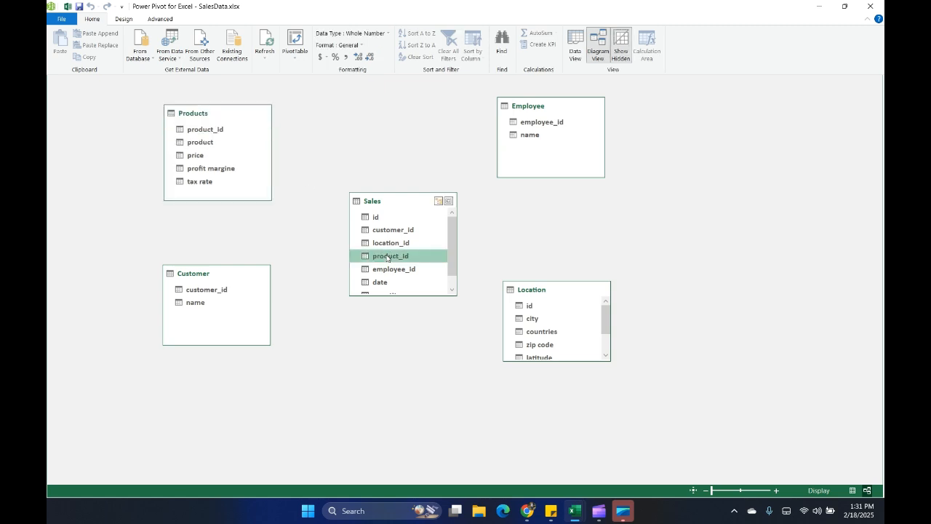
left_click_drag(388, 257, 214, 134)
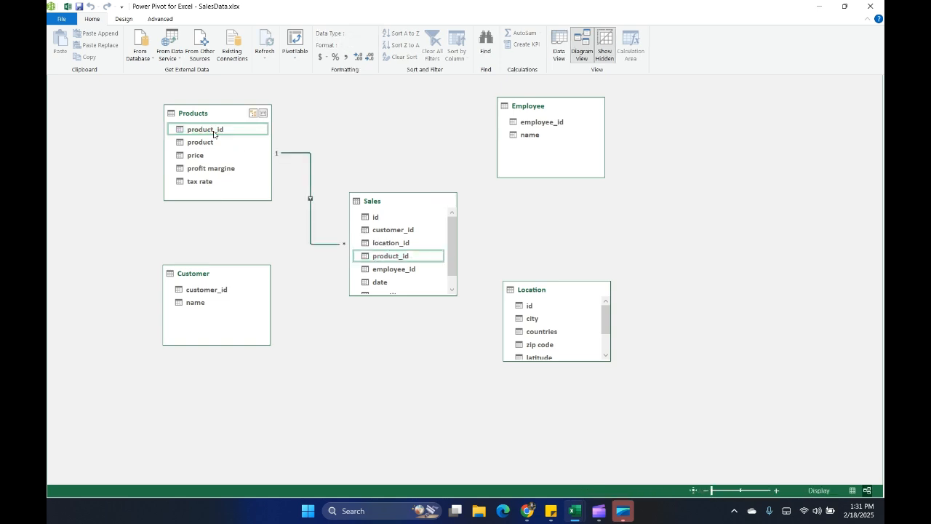
Step: Open the Sales–Products relationship for editing, examine its table choices and matched columns, and close it without changes
double_click(298, 153)
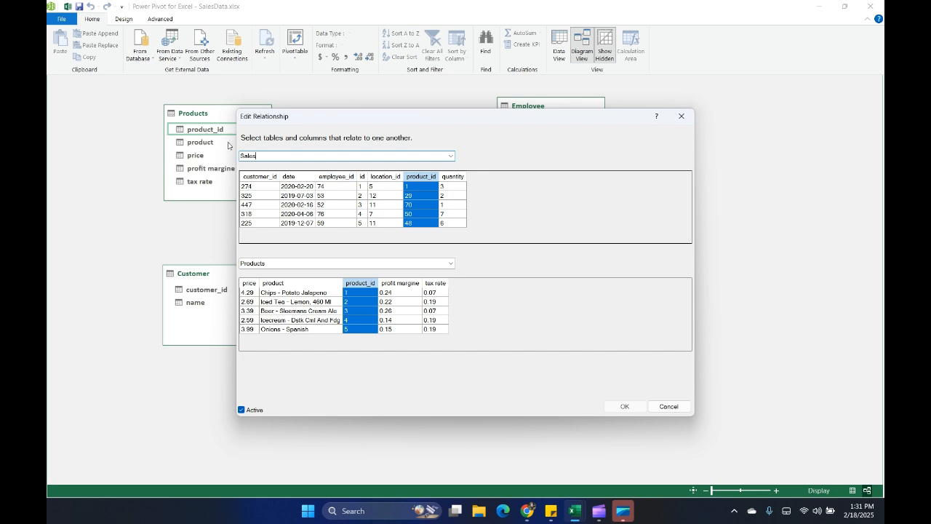
left_click_drag(494, 124, 616, 84)
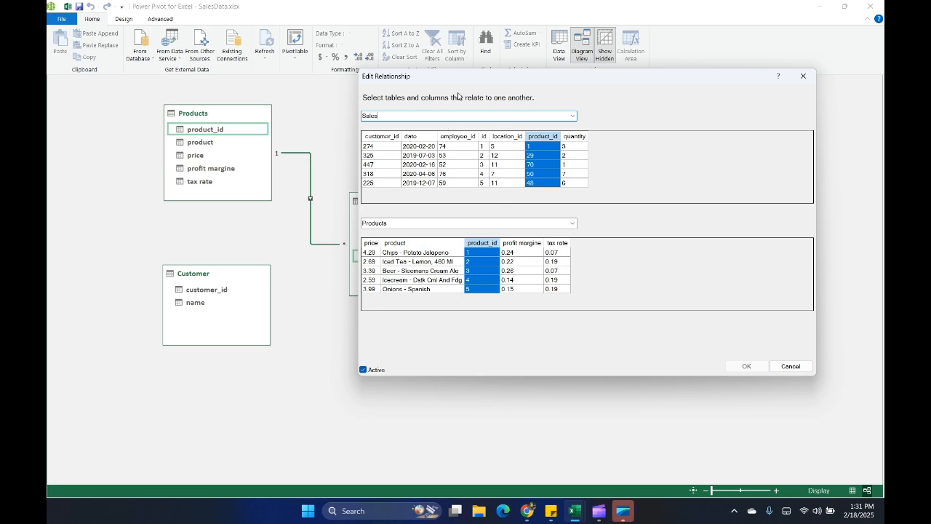
left_click(572, 116)
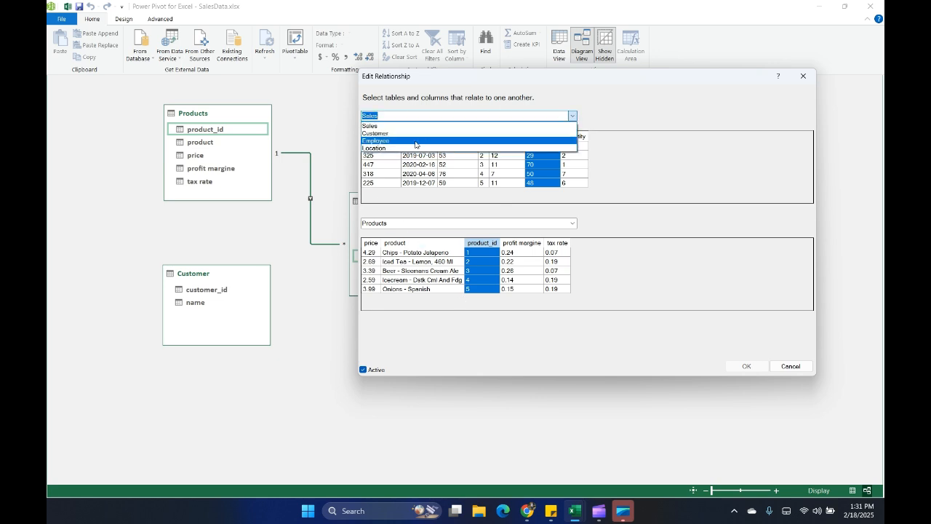
left_click(379, 128)
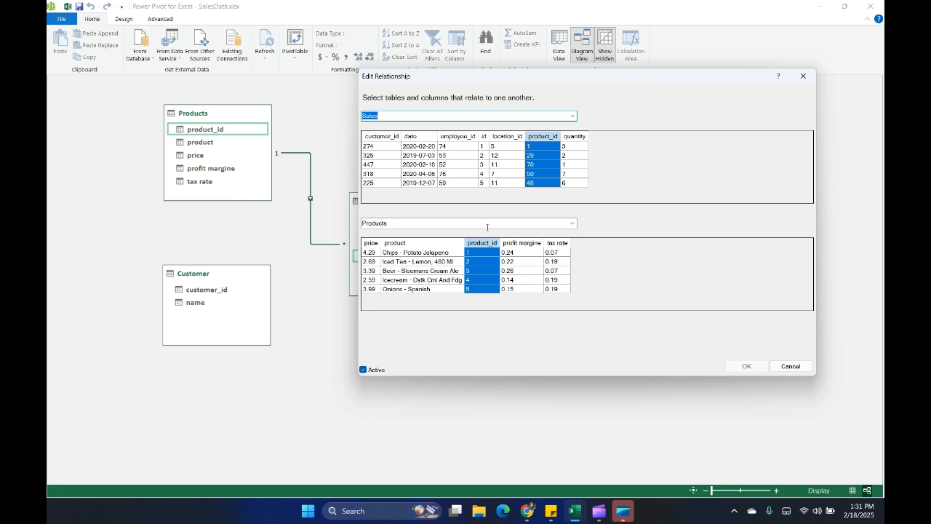
left_click(572, 225)
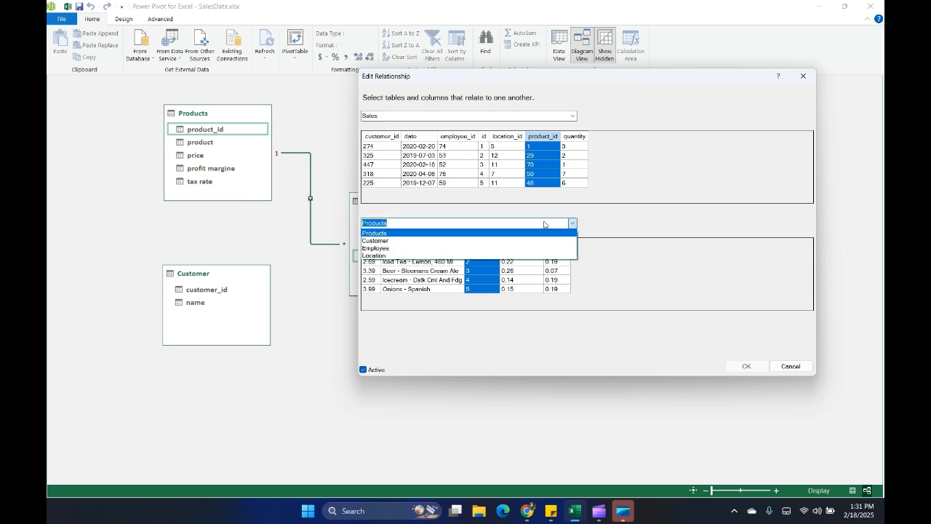
left_click(386, 234)
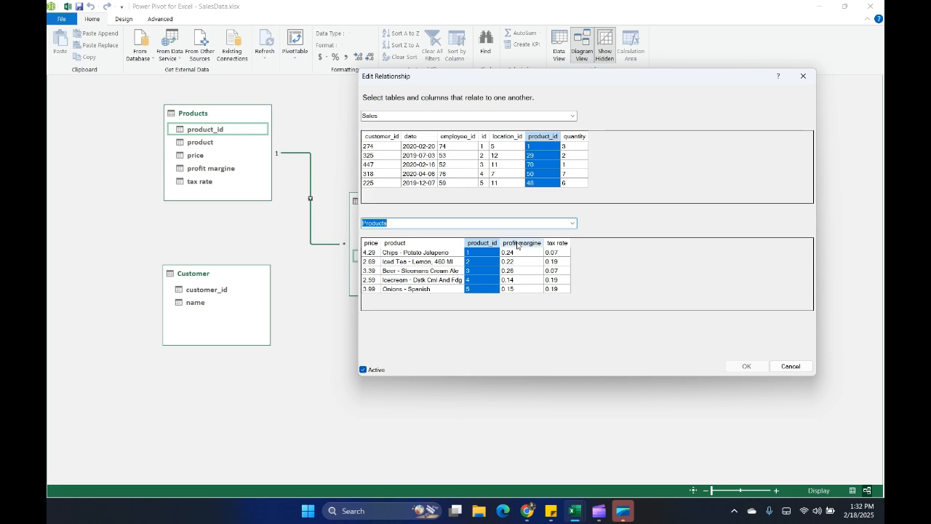
left_click(791, 367)
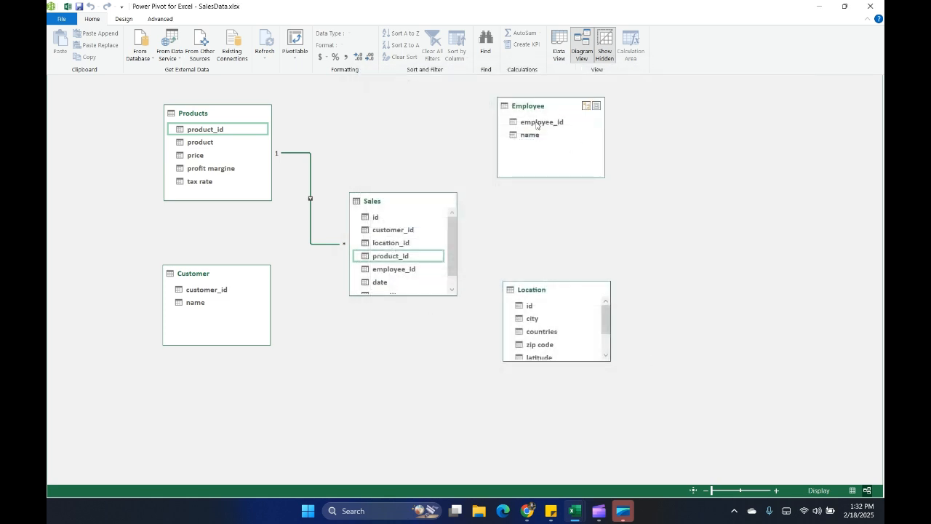
Step: Relate Employee employee_id to Sales employee_id and Sales location_id to Location id, extending the Location box to fit all its fields
left_click(537, 124)
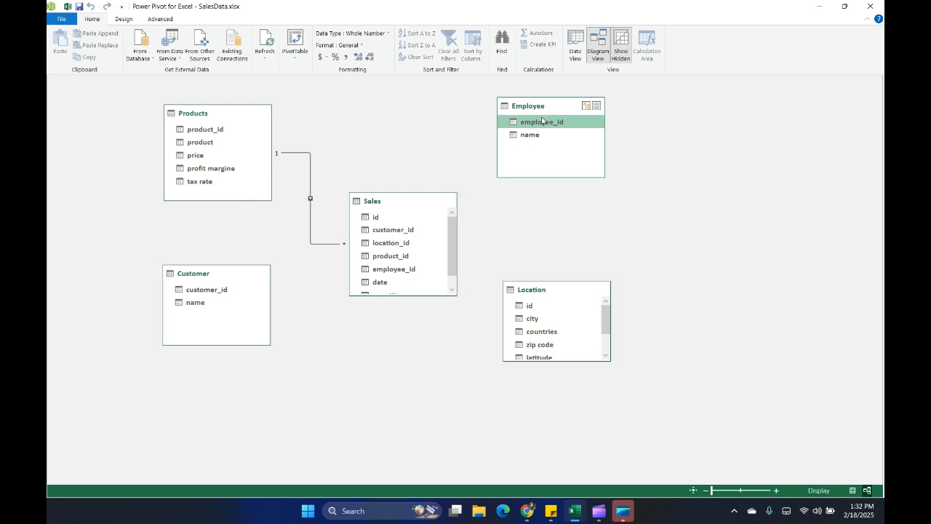
left_click_drag(540, 123, 401, 271)
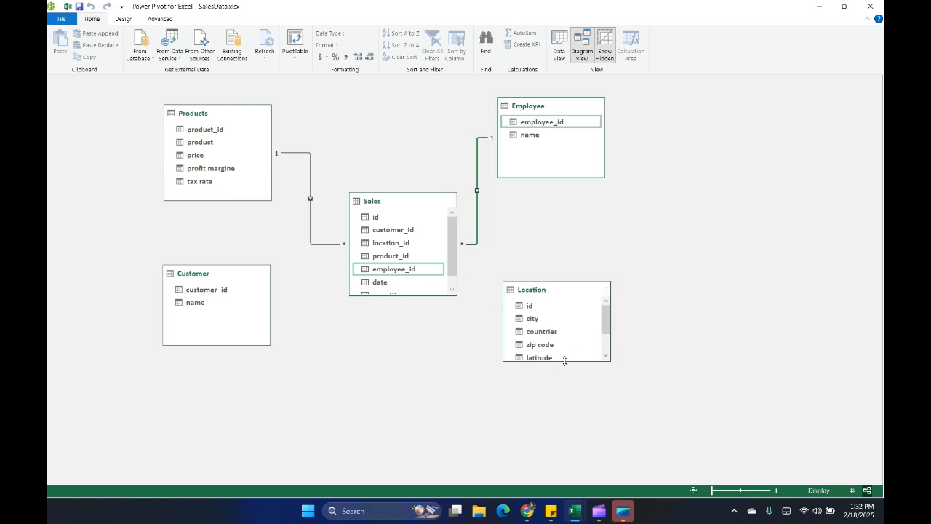
left_click_drag(564, 360, 565, 400)
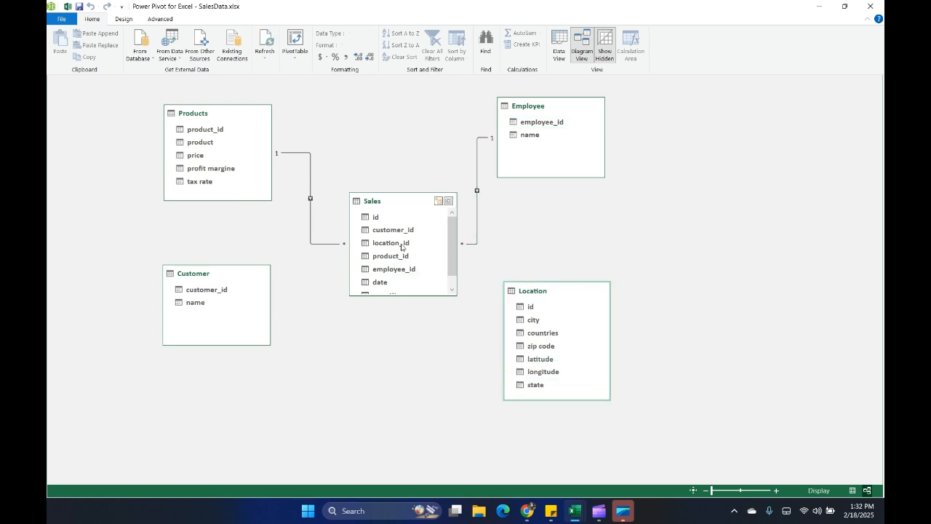
left_click_drag(403, 247, 531, 305)
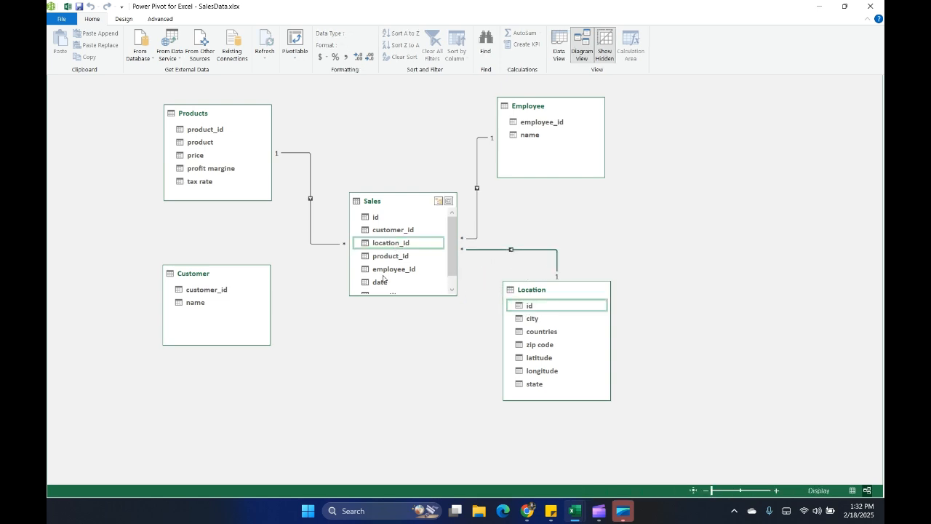
Step: Extend the Sales box to fit all its fields and relate Sales customer_id to Customer customer_id
left_click_drag(385, 295, 386, 314)
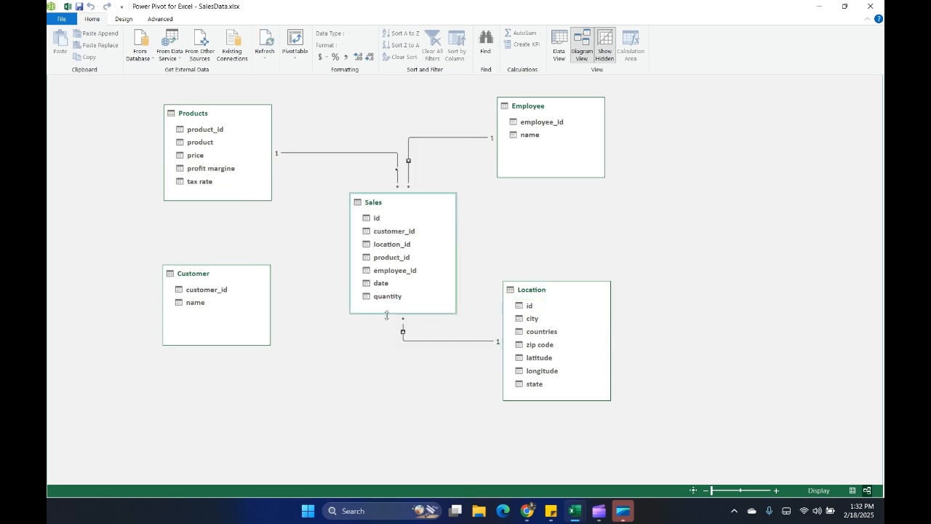
left_click(215, 294)
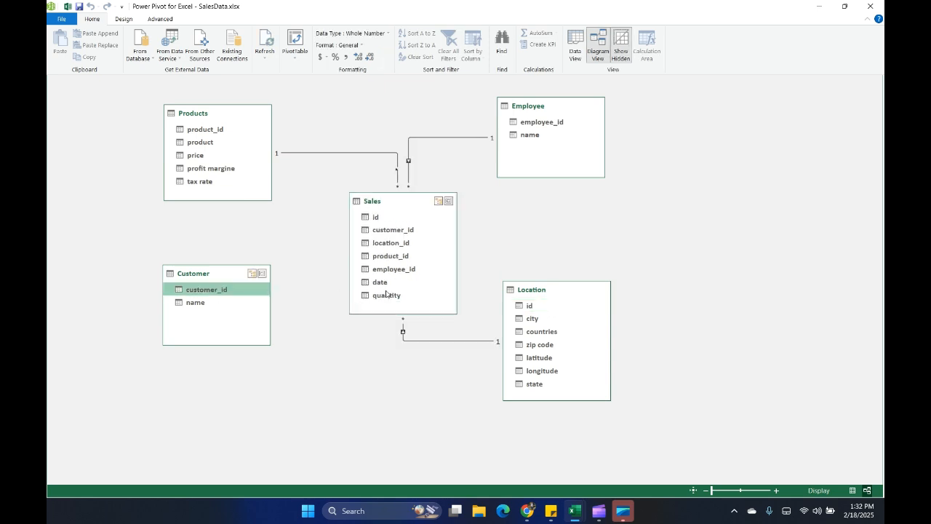
left_click(394, 230)
left_click_drag(407, 233, 213, 293)
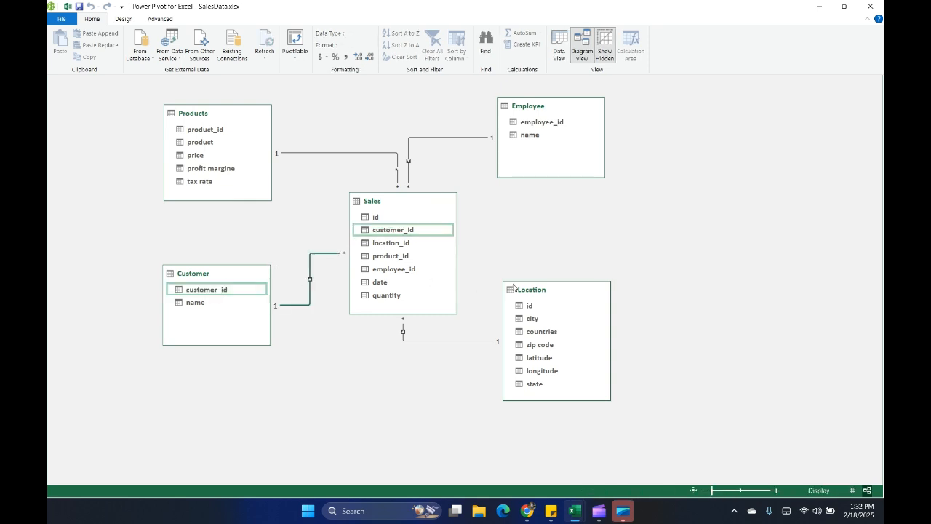
Step: Move Sales to the far left of the diagram, stack Products, Customer and Location in a column beside it, and shorten the Customer box
left_click_drag(554, 295, 551, 225)
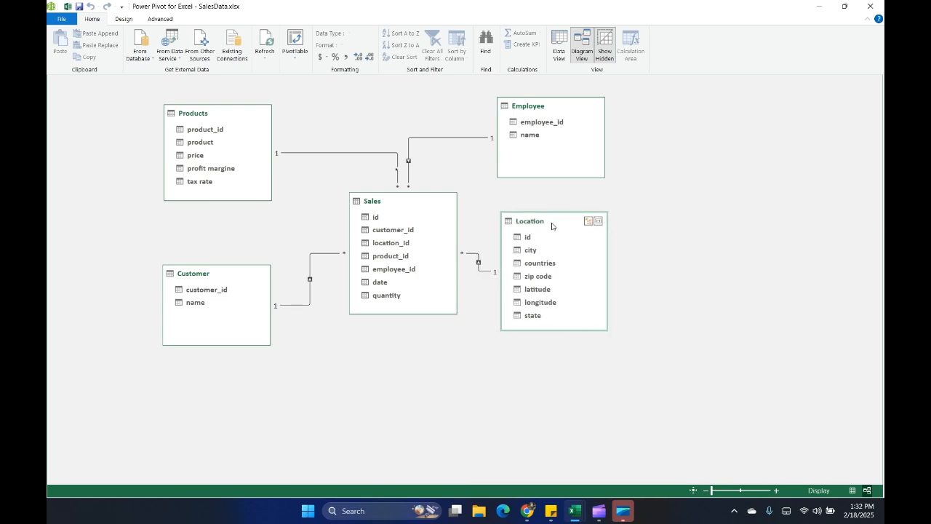
left_click_drag(232, 273, 230, 251)
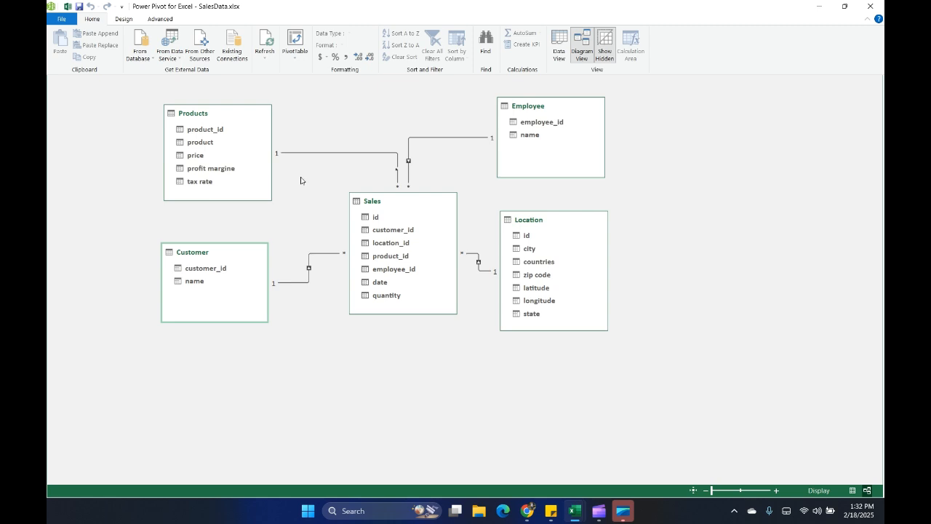
left_click_drag(402, 204, 118, 150)
left_click_drag(195, 121, 330, 108)
left_click_drag(233, 256, 372, 217)
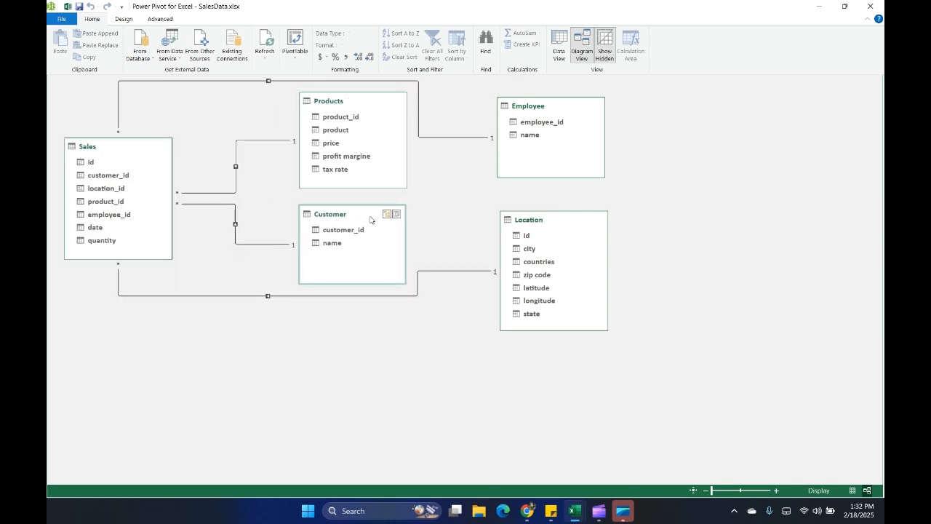
left_click_drag(582, 219, 344, 262)
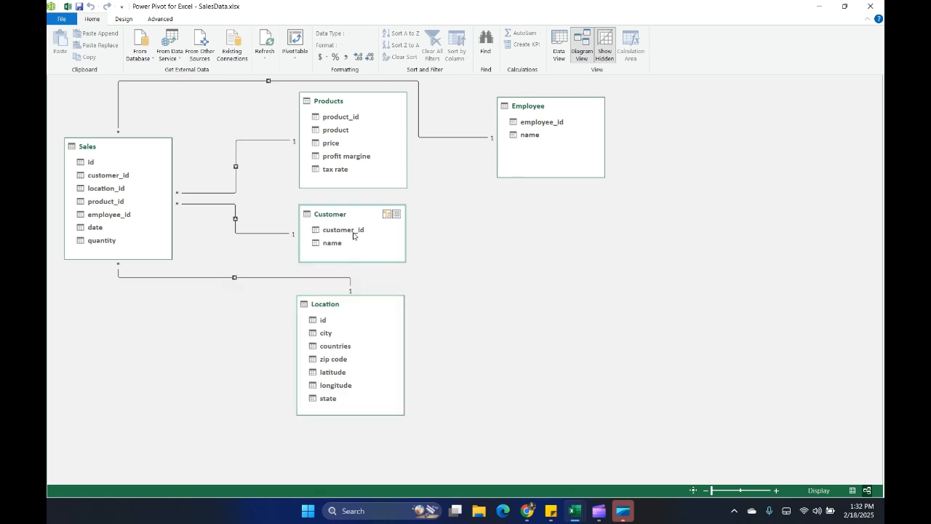
Step: Compact the column by shortening Products, Location and Employee, closing the gaps between boxes and placing Employee beneath Location
left_click_drag(370, 188, 369, 151)
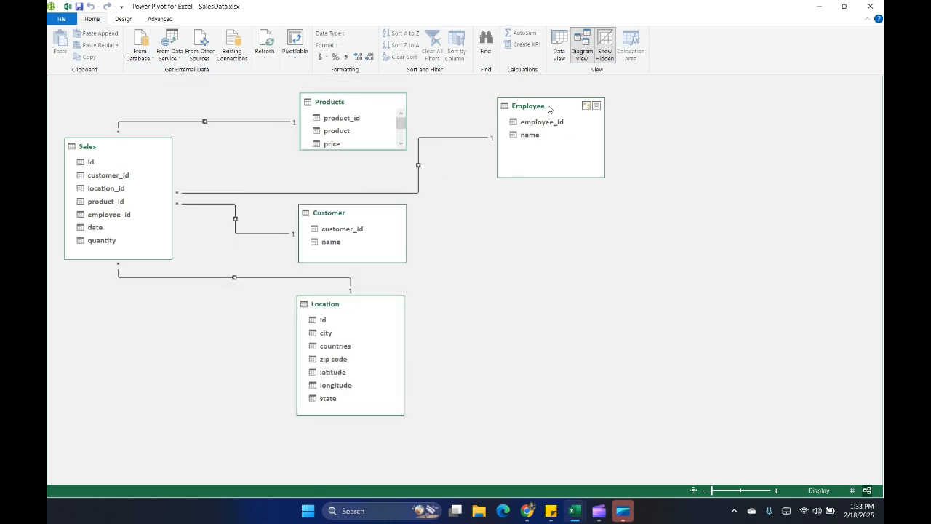
left_click_drag(368, 214, 369, 175)
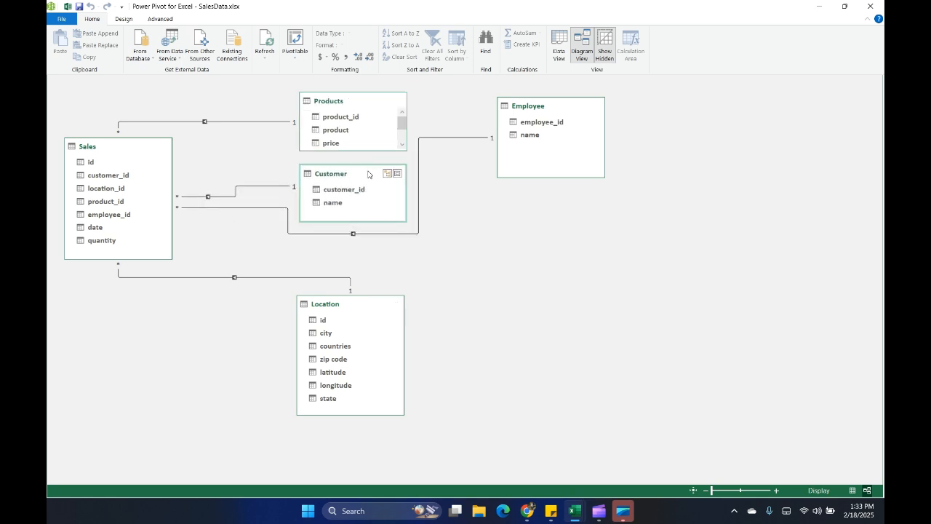
left_click_drag(380, 304, 377, 249)
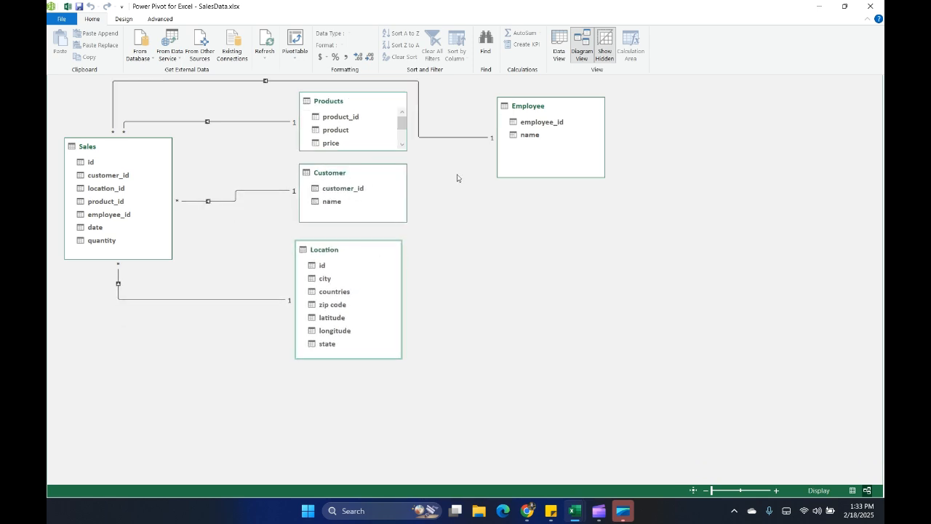
left_click_drag(552, 108, 357, 286)
left_click(373, 295)
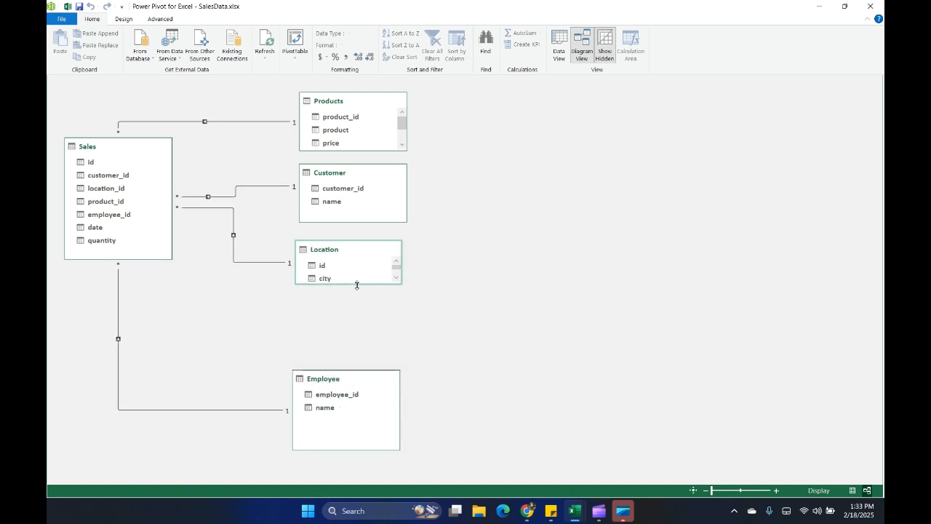
left_click_drag(359, 379, 362, 311)
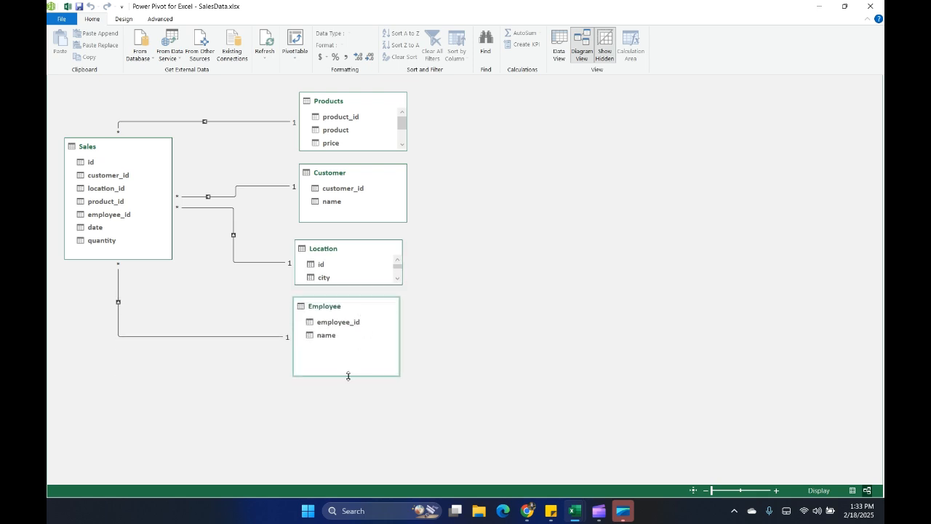
left_click_drag(348, 376, 348, 351)
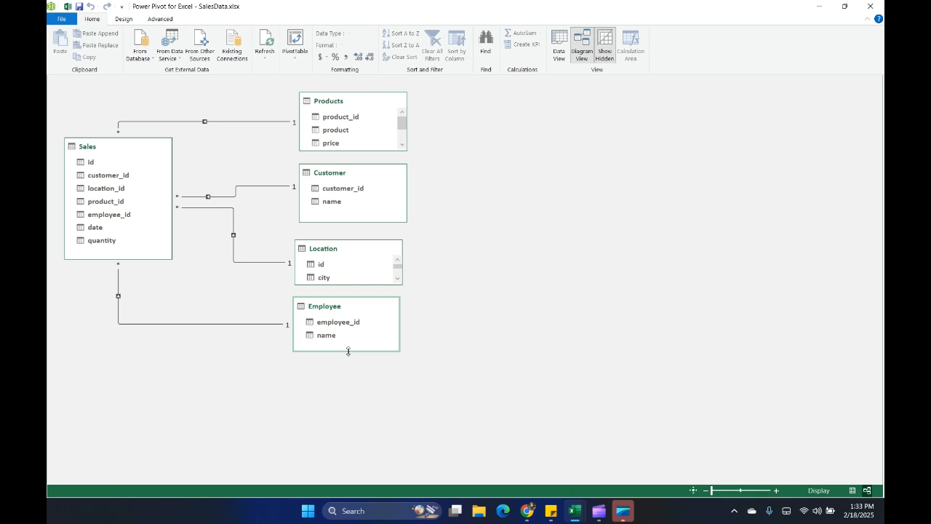
left_click(261, 190)
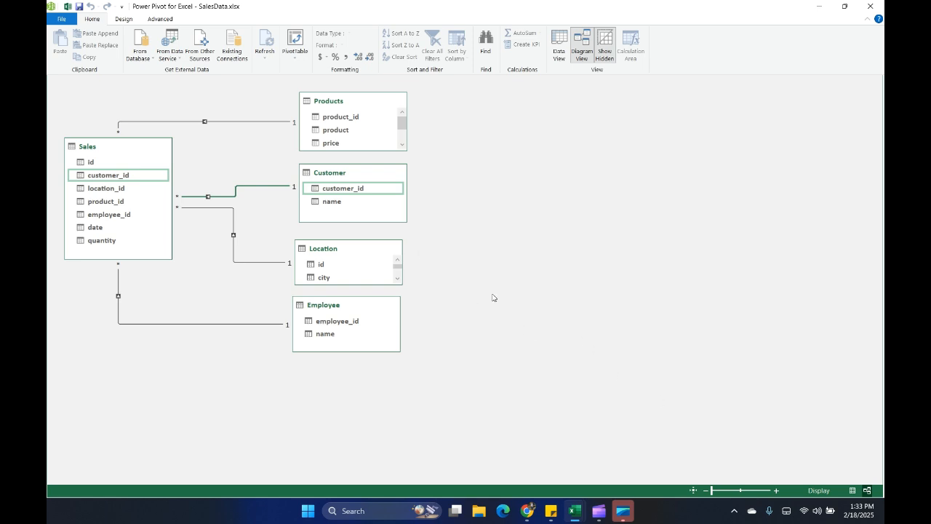
left_click(601, 511)
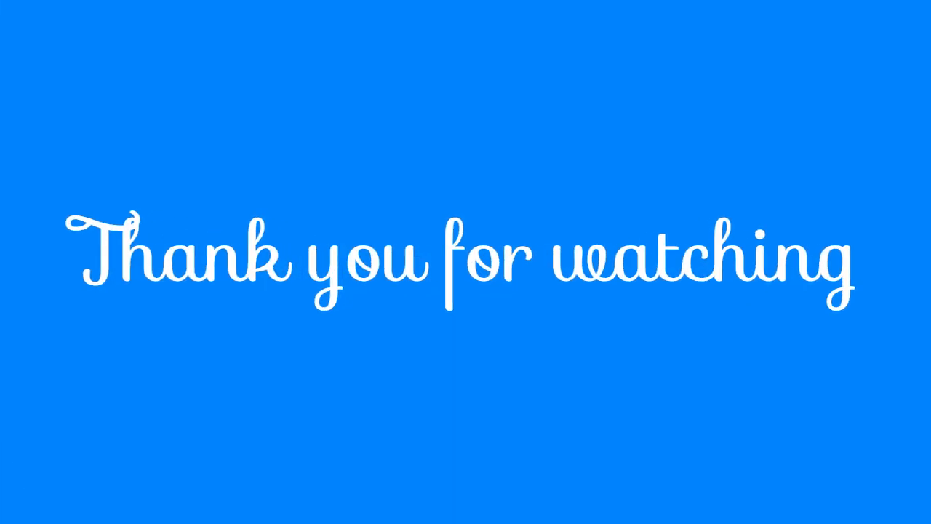